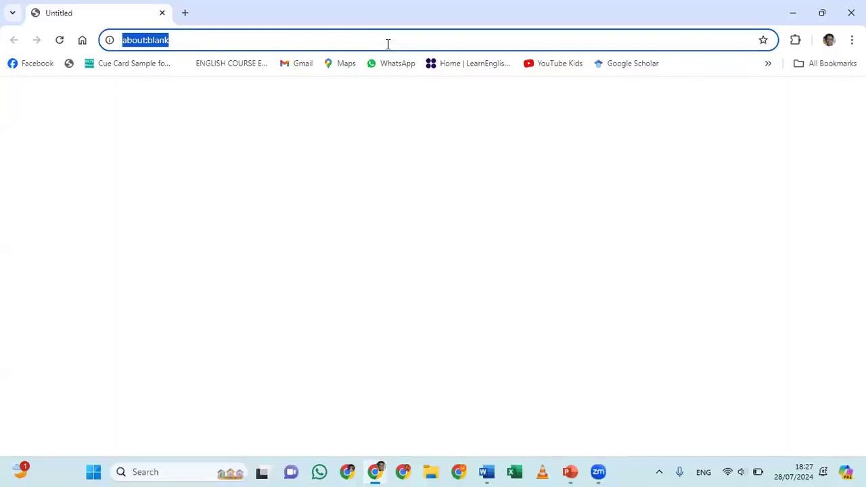
Load chat.openai.com in Chrome to get an empty ChatGPT chat.
type("ch")
key("Right")
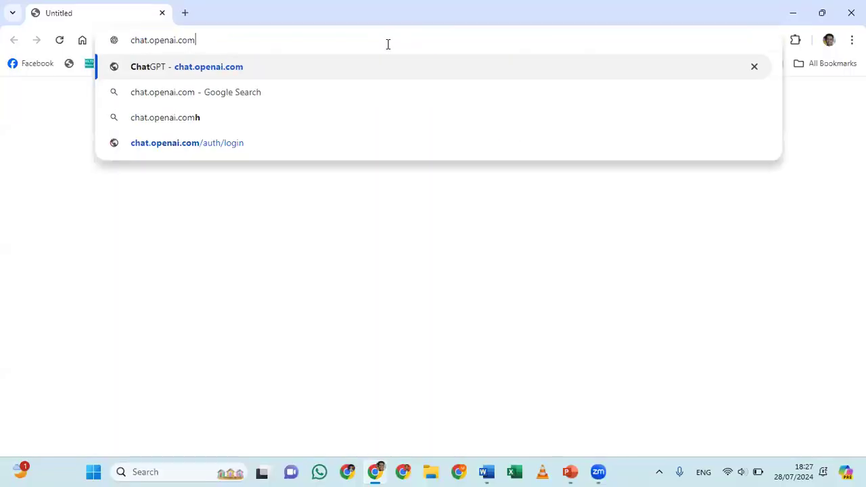
key("Return")
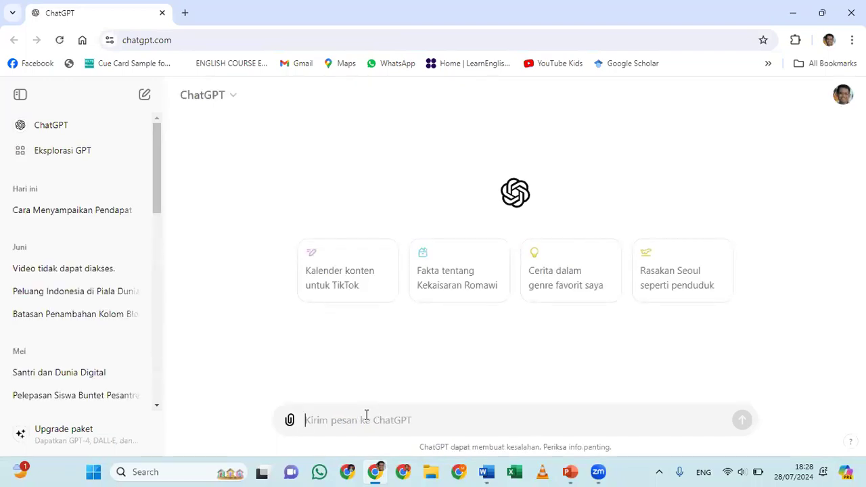
Send the Indonesian prompt asking for narrative-text slides (judul, subjudul, konten) with an English Cirebon story.
type("Kamu adalah gu")
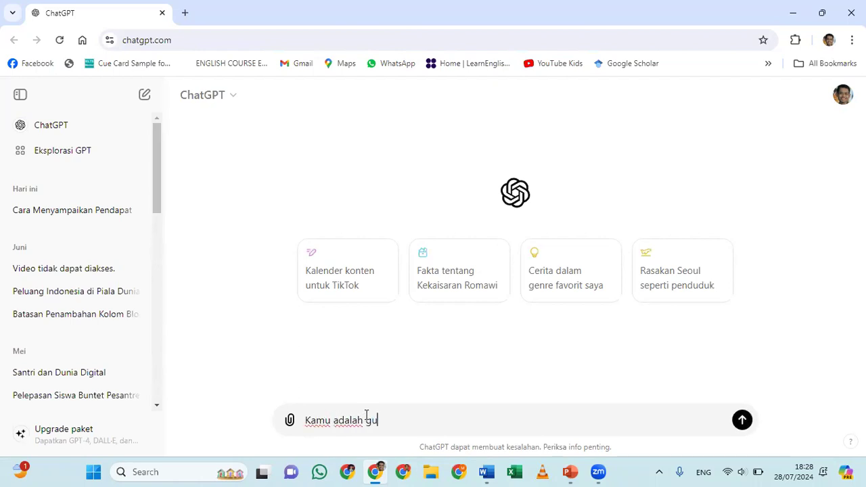
type("ru bahasa Inggris SMP")
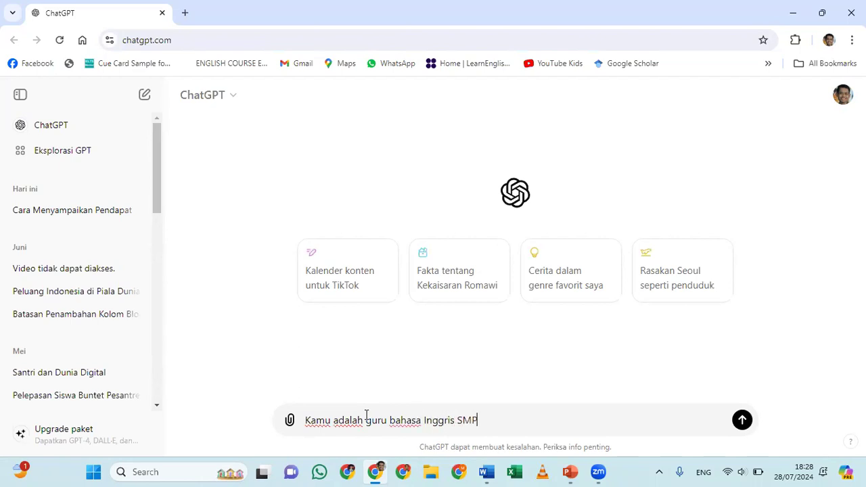
type(". Buatkan slide presentasi tentang ")
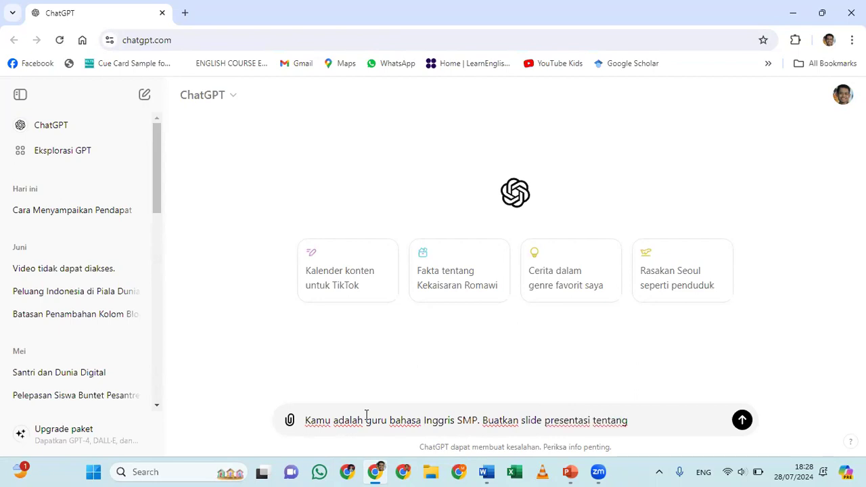
type("teks ")
type("naratif")
type(" dengan")
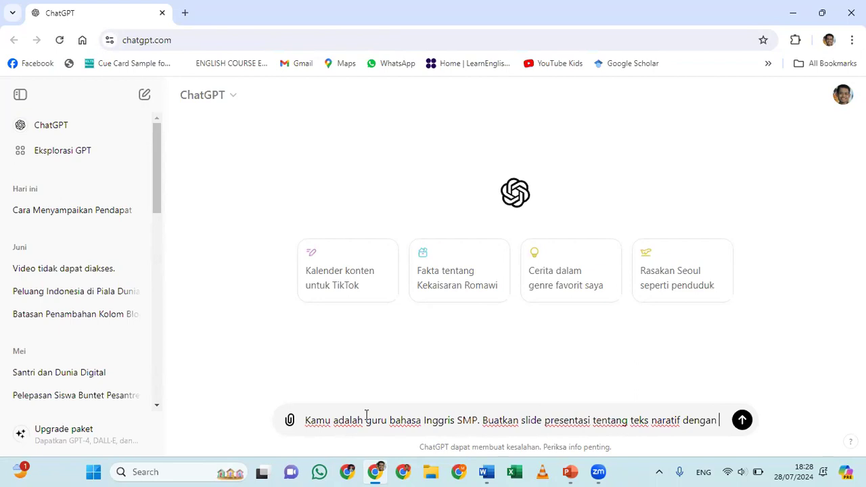
type(" f")
type("irmat")
key("BackSpace")
key("BackSpace")
key("BackSpace")
type("ormat")
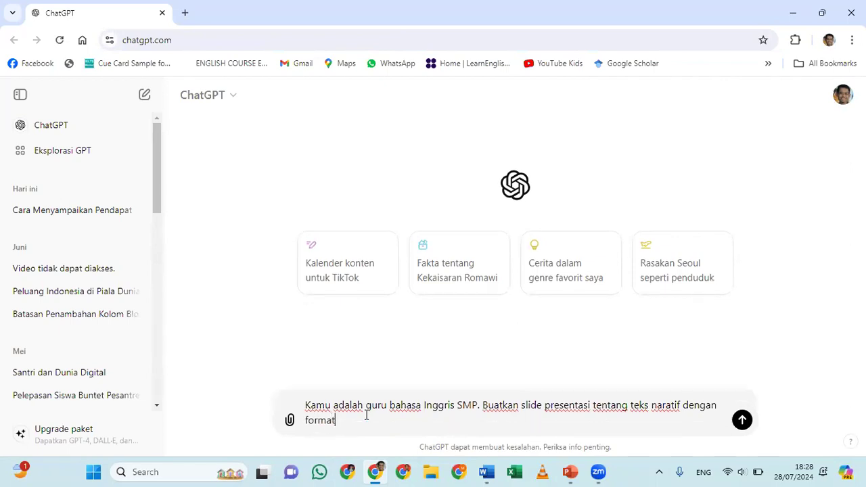
type(" judul, subjudul, dan konten. Tambahkan juga contoh teks naratif berbahasa ")
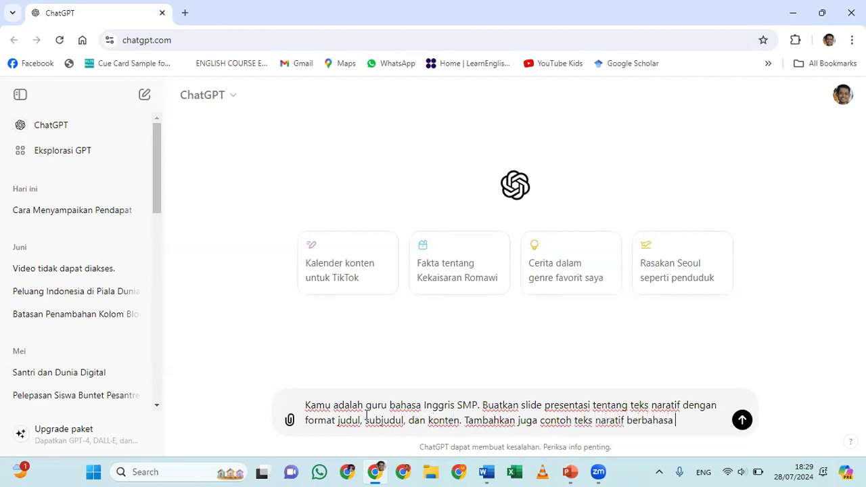
type("Inggris yang berkaitan dengan bu")
type("daya cireb")
type("on")
key("Left")
key("Left")
key("Left")
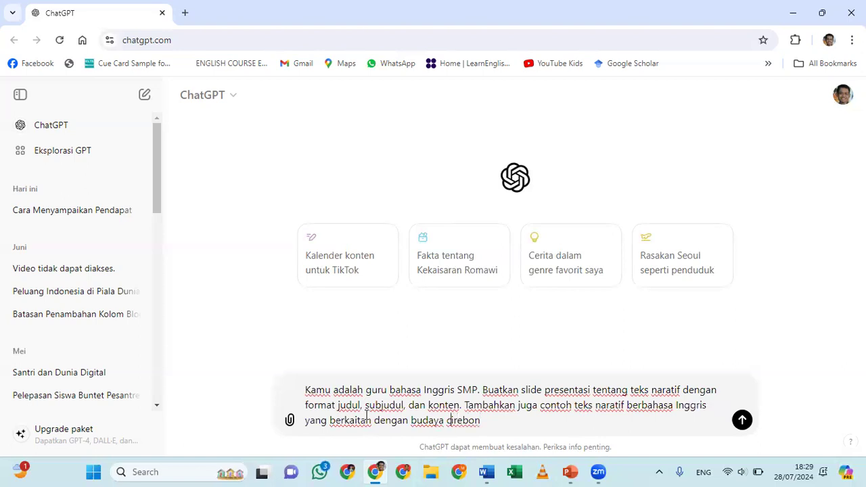
key("BackSpace")
type("C")
type(".")
left_click(742, 420)
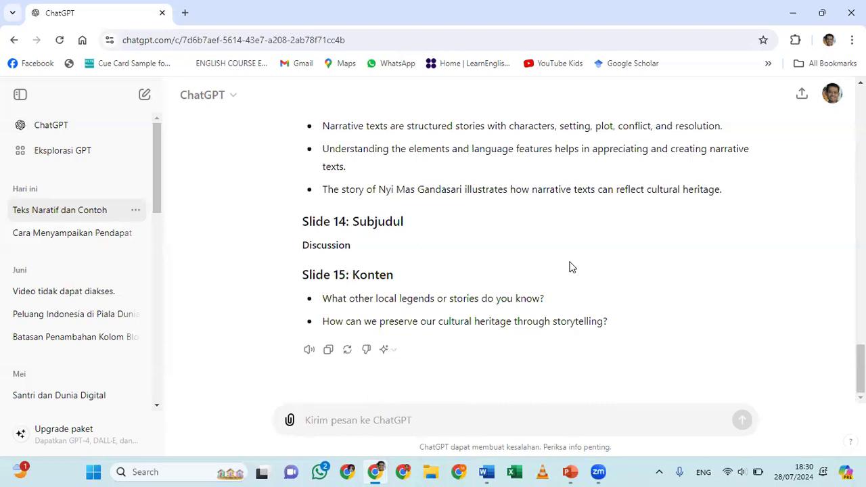
Scroll back up the finished reply to Slide 1, 'Understanding Narrative Texts'.
scroll(570, 267, "up", 1)
scroll(569, 267, "up", 3)
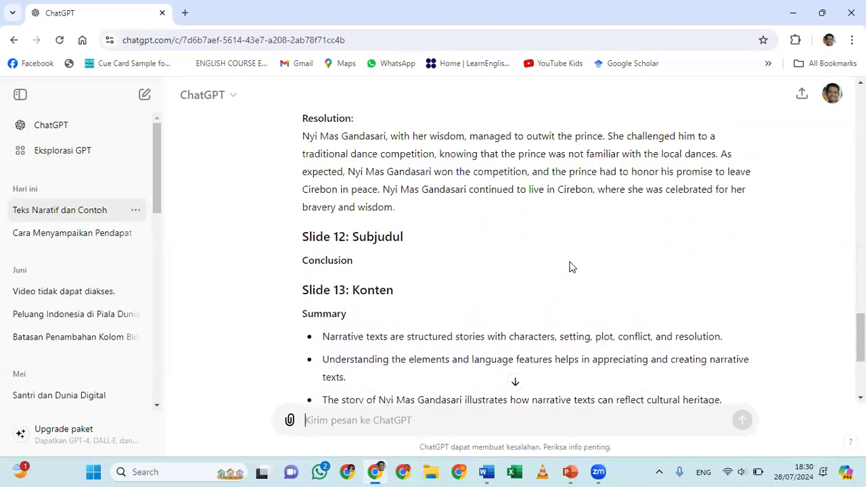
scroll(570, 267, "up", 3)
scroll(569, 267, "up", 3)
scroll(569, 267, "up", 3)
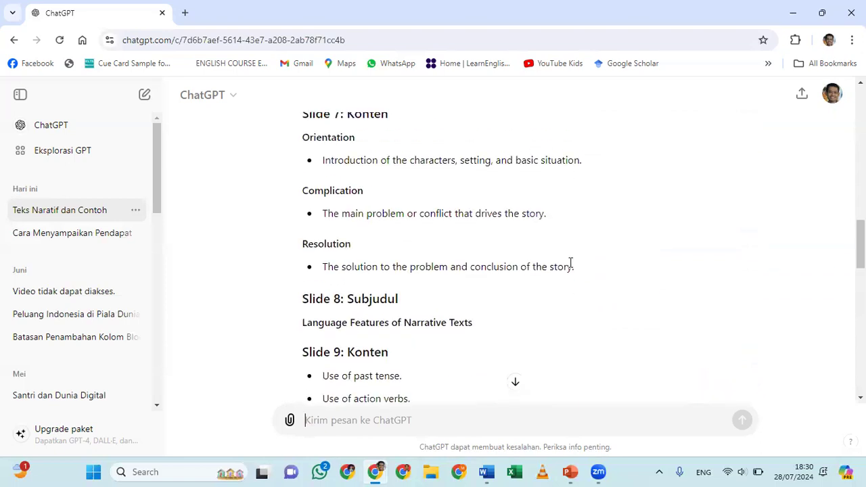
scroll(569, 267, "up", 4)
scroll(569, 267, "up", 5)
scroll(570, 267, "up", 3)
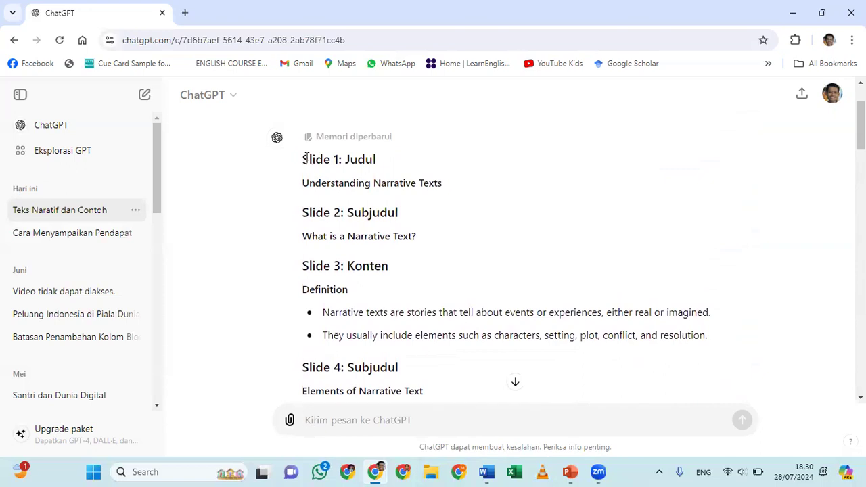
Select the reply text from 'Slide 1: Judul' down to the final discussion question.
left_click_drag(306, 158, 356, 236)
left_click(303, 161)
left_click_drag(304, 161, 401, 320)
scroll(451, 409, "down", 5)
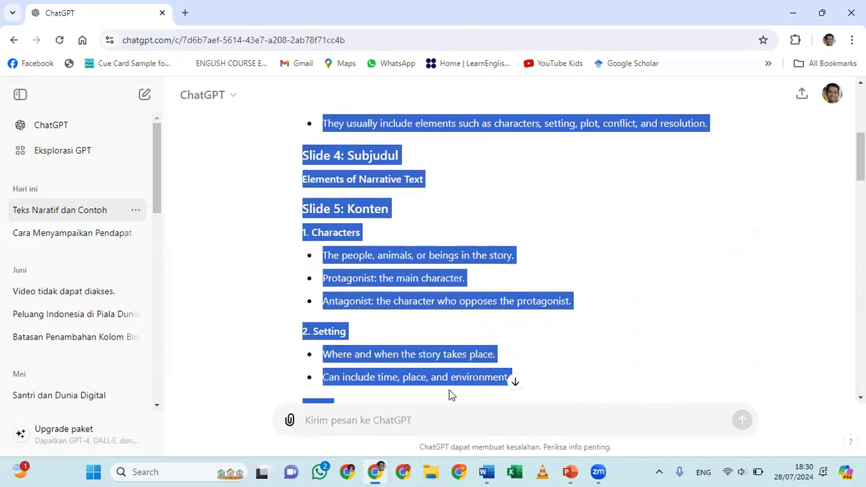
scroll(451, 408, "down", 4)
scroll(451, 407, "down", 3)
scroll(450, 404, "down", 2)
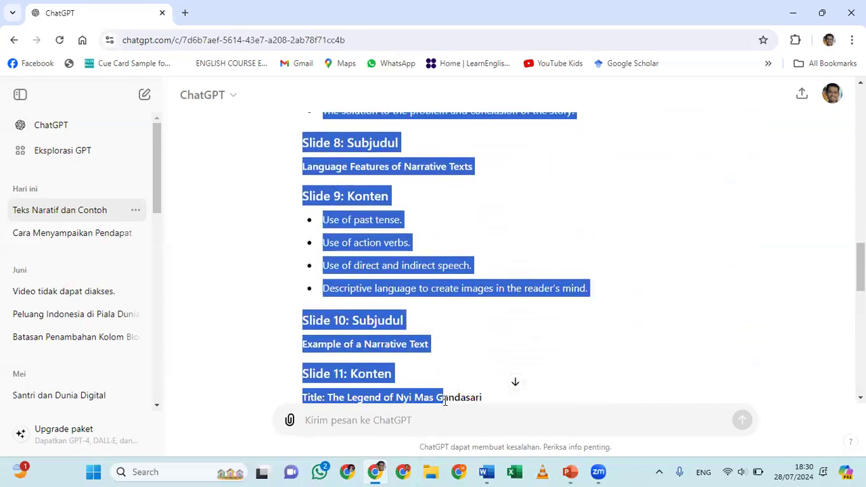
mouse_move(447, 390)
left_mouse_down()
mouse_move(465, 396)
mouse_move(539, 318)
mouse_move(615, 326)
left_mouse_up()
scroll(514, 381, "down", 4)
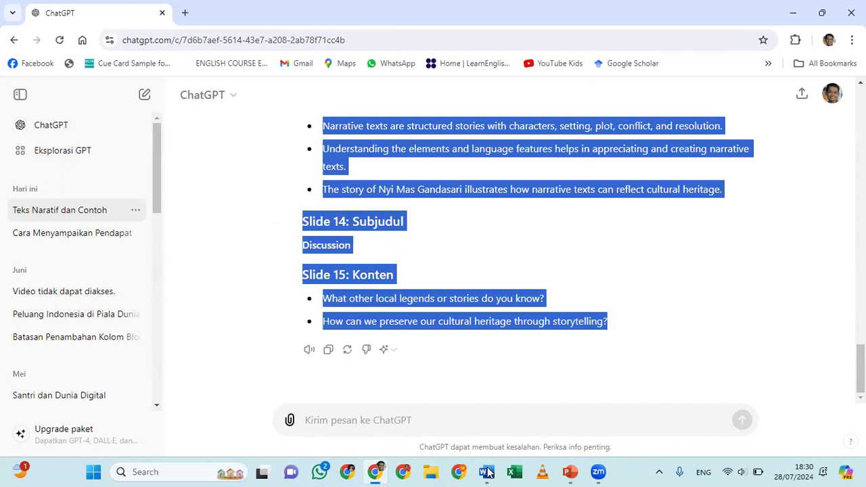
Switch to Word's blank Document1 and change it to Outline view.
key("alt+Tab")
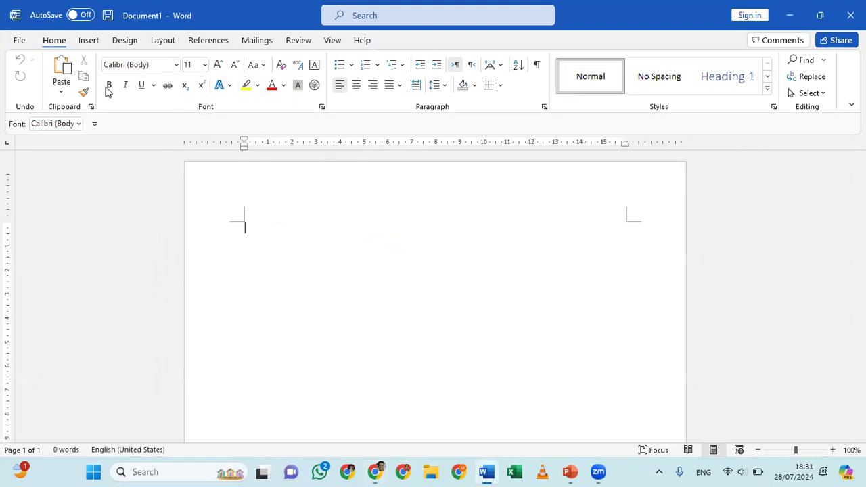
left_click(333, 42)
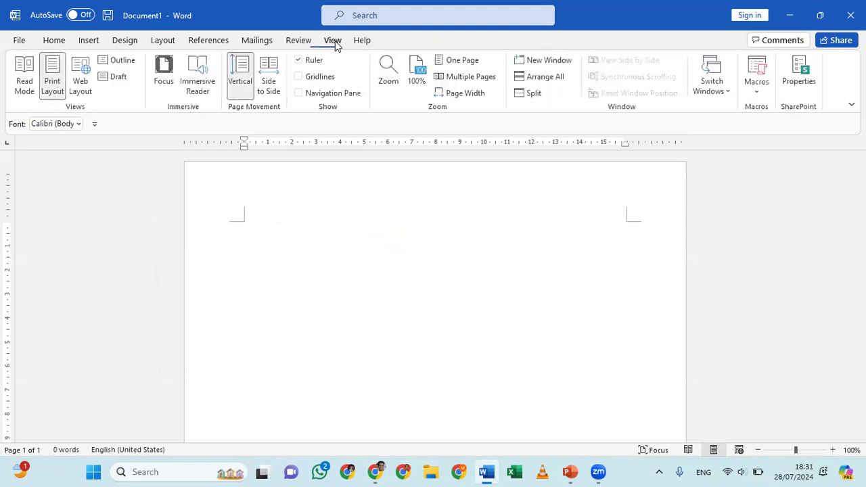
left_click(122, 62)
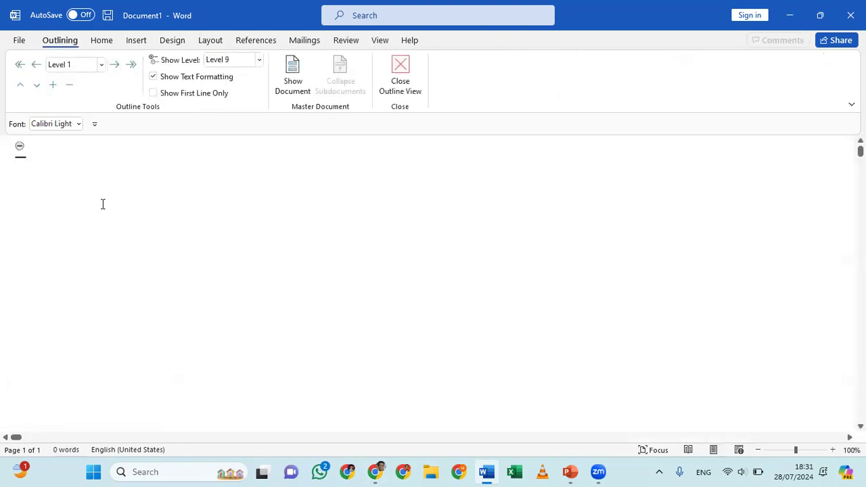
Paste the copied ChatGPT outline into Word and scroll through its three pages.
key("ctrl+v")
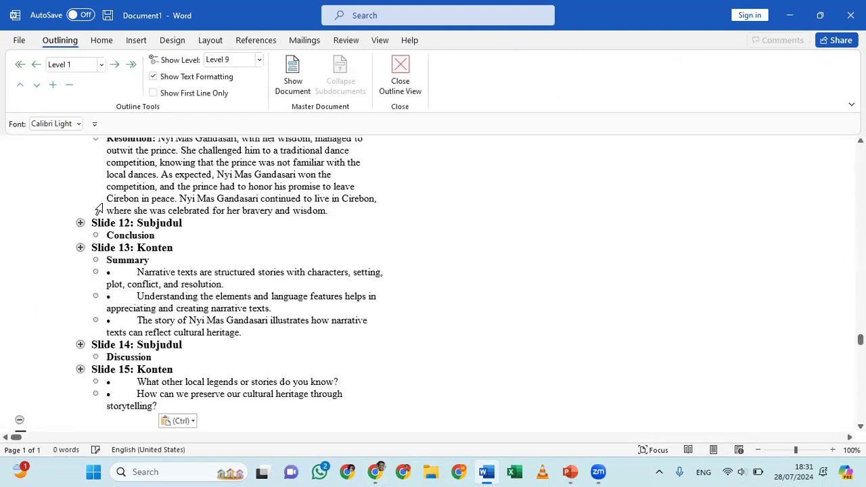
scroll(305, 241, "up", 3)
scroll(307, 240, "up", 10)
scroll(307, 239, "up", 3)
scroll(308, 239, "up", 4)
scroll(308, 240, "up", 3)
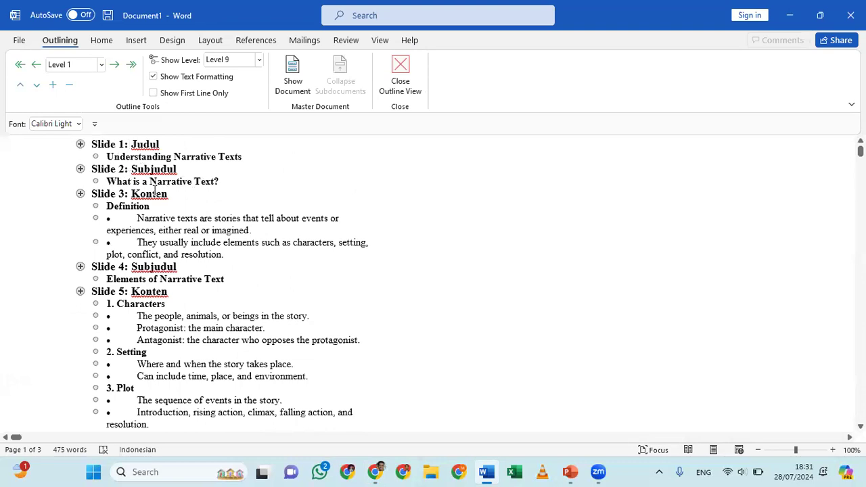
scroll(144, 226, "down", 1)
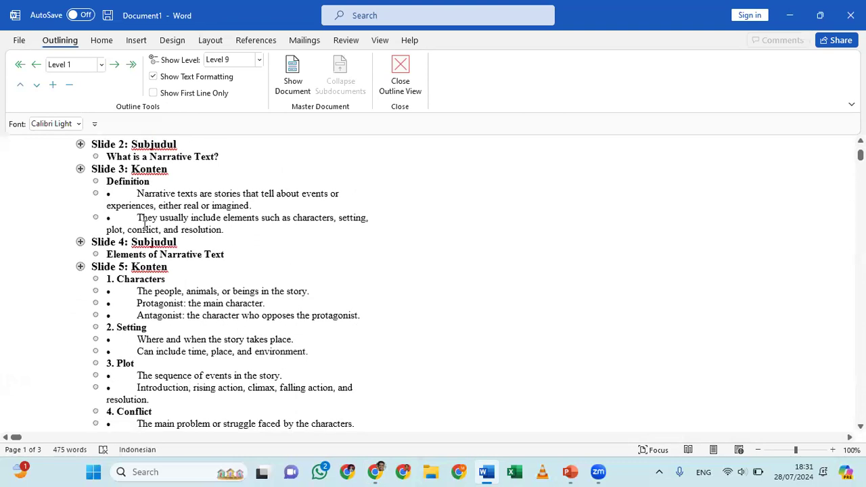
scroll(144, 227, "down", 4)
scroll(144, 226, "up", 1)
scroll(144, 227, "up", 1)
scroll(144, 227, "up", 4)
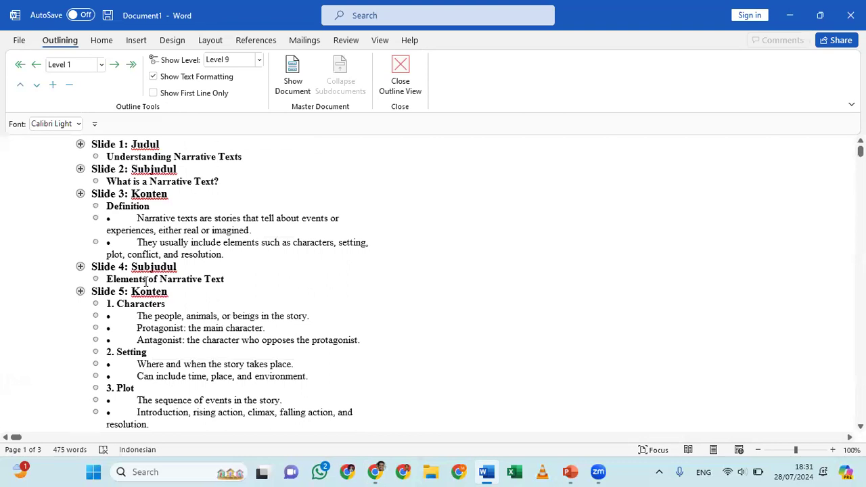
scroll(145, 281, "down", 1)
scroll(144, 282, "down", 5)
scroll(145, 282, "down", 4)
scroll(145, 281, "down", 4)
scroll(145, 282, "down", 1)
scroll(145, 281, "down", 3)
scroll(145, 281, "down", 8)
scroll(145, 281, "up", 6)
scroll(144, 281, "up", 4)
scroll(145, 282, "up", 6)
scroll(145, 281, "up", 4)
scroll(145, 282, "up", 2)
scroll(145, 281, "up", 4)
Delete the 'Slide 1: Judul' line and make 'Understanding Narrative Texts' a Level 1 heading.
left_click_drag(93, 143, 156, 143)
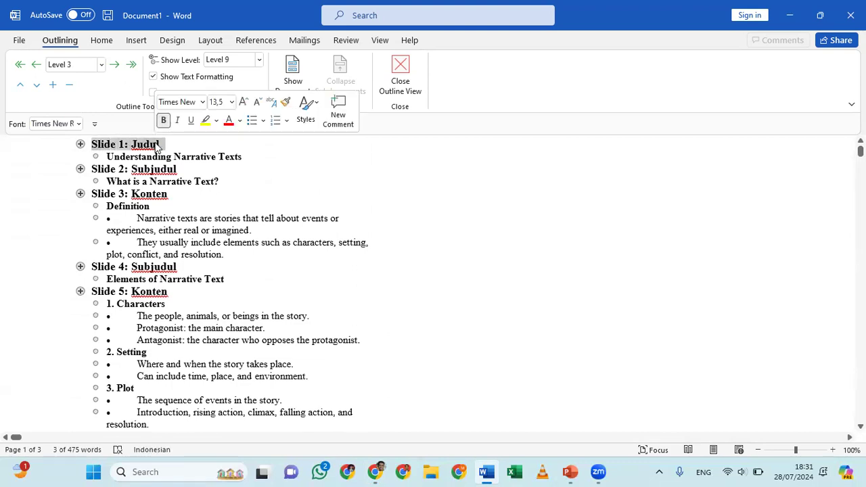
key("BackSpace")
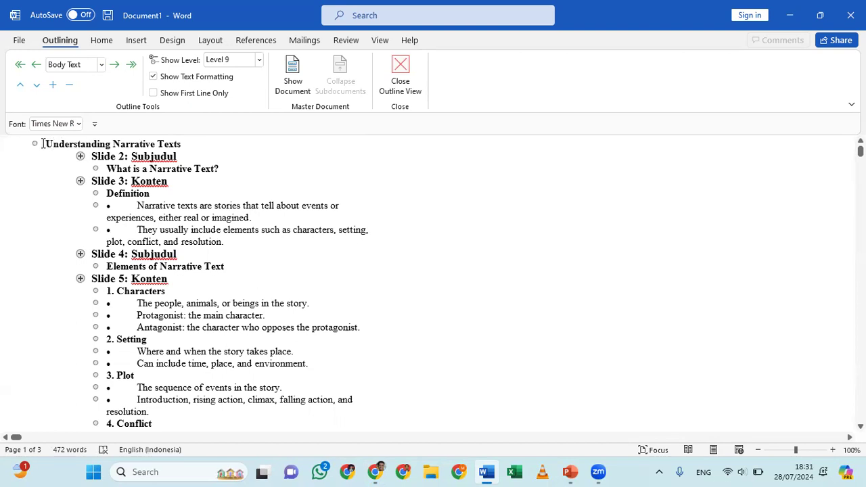
left_click_drag(42, 143, 170, 140)
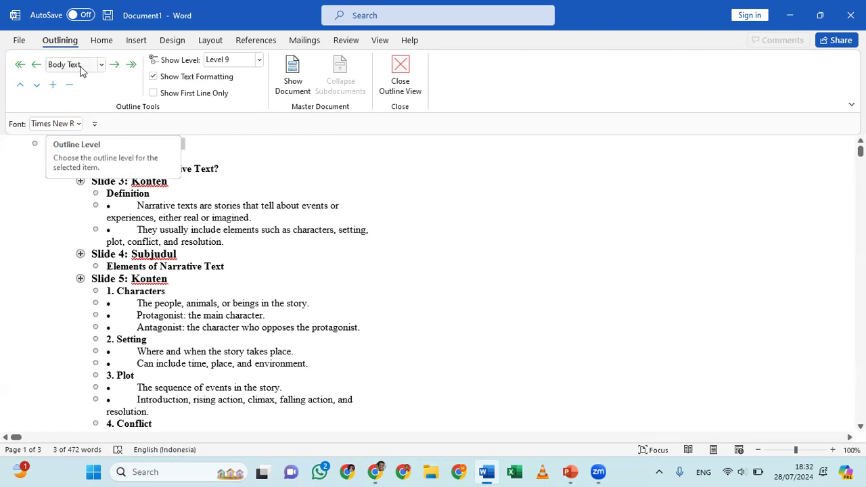
left_click(78, 68)
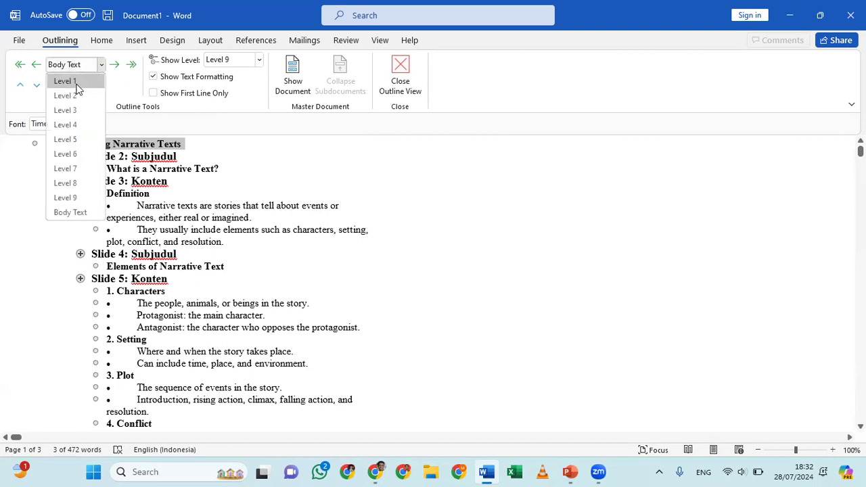
left_click(77, 81)
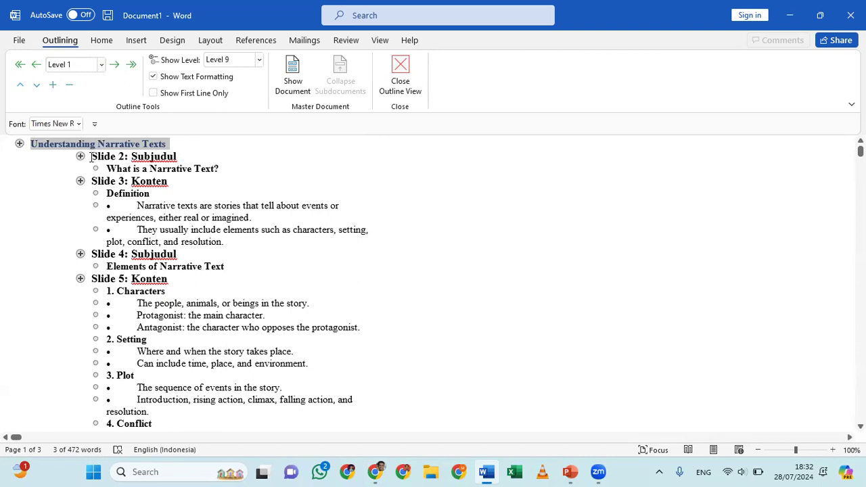
Delete 'Slide 2: Subjudul' and set 'What is a Narrative Text?' to Level 1.
left_click_drag(91, 157, 159, 155)
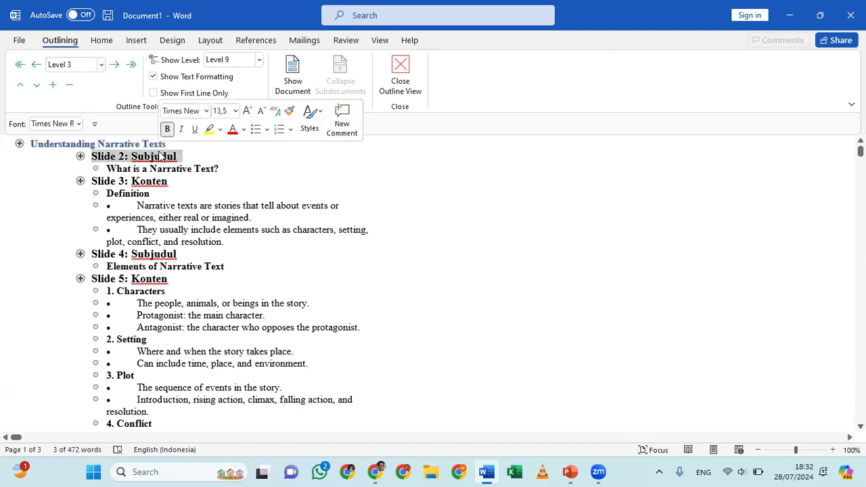
key("Delete")
left_click_drag(44, 156, 161, 155)
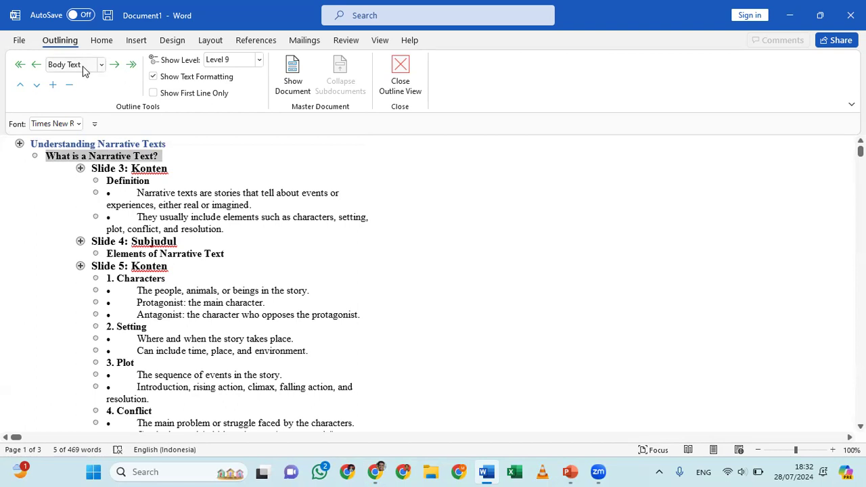
left_click(85, 71)
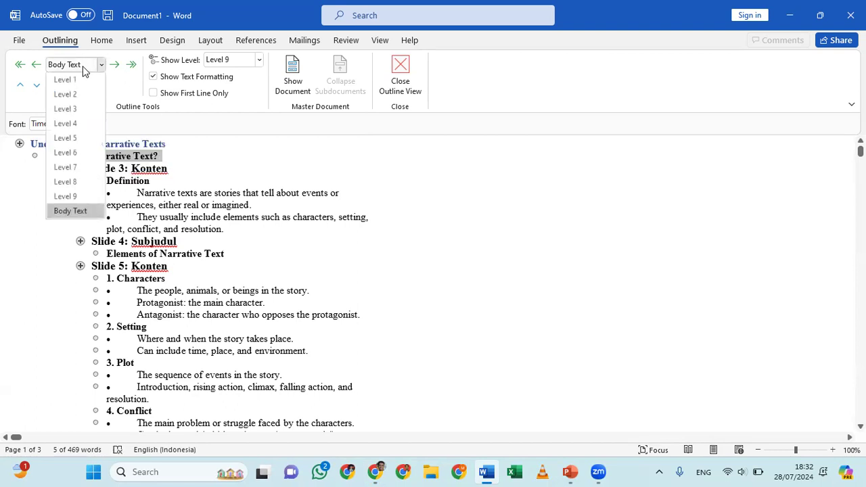
left_click(76, 81)
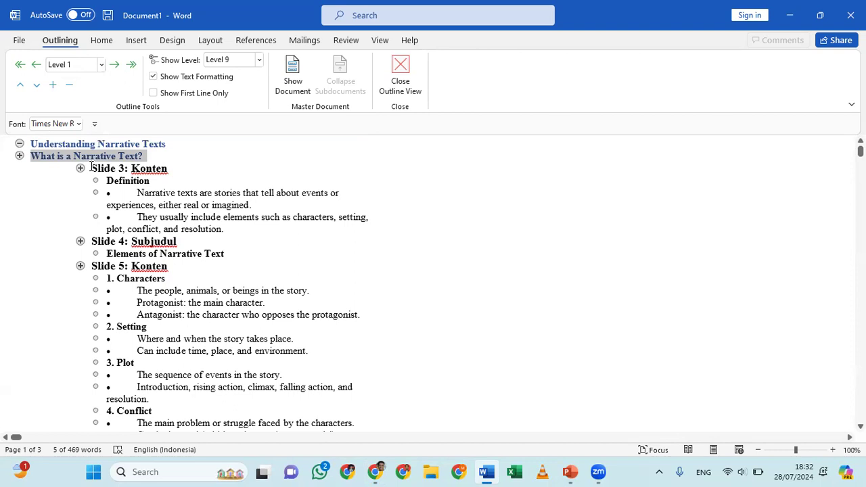
left_click(91, 167)
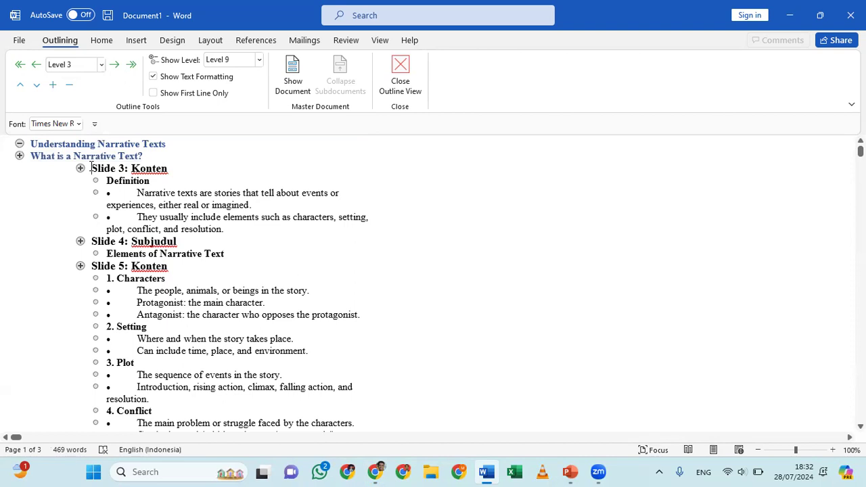
Delete 'Slide 3: Konten' and set 'Definition' to outline Level 2.
left_click_drag(91, 168, 169, 168)
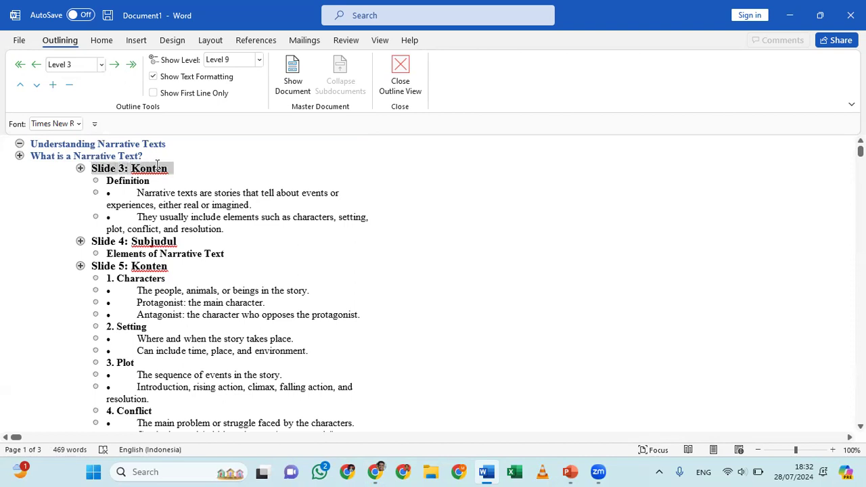
key("Delete")
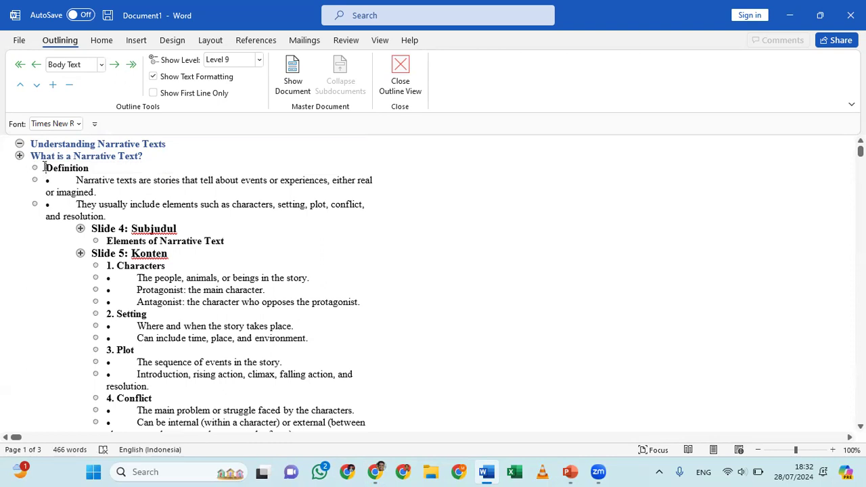
double_click(45, 167)
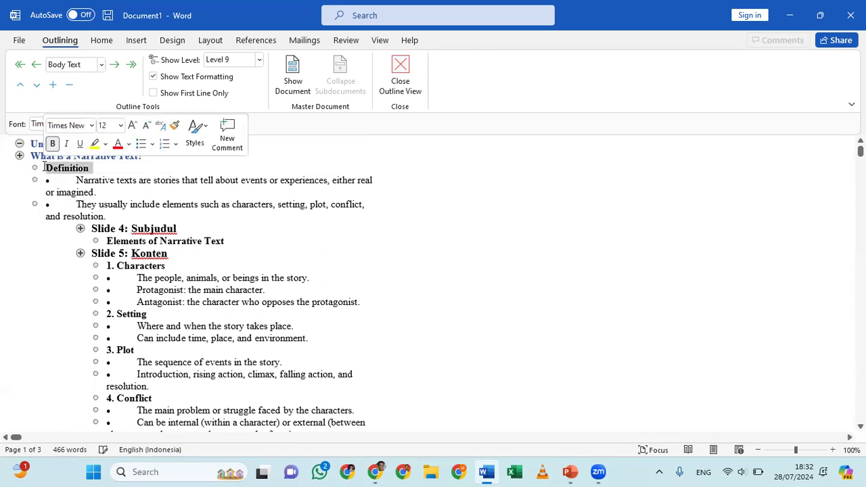
left_click(79, 168)
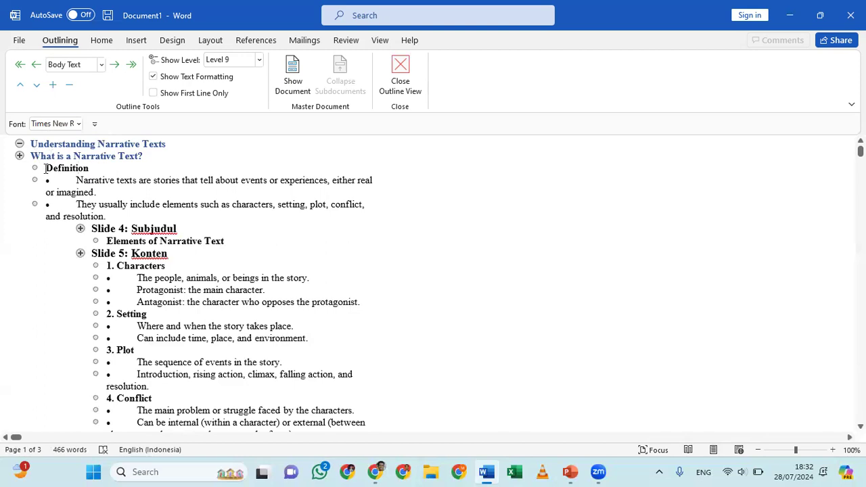
left_click_drag(44, 168, 90, 167)
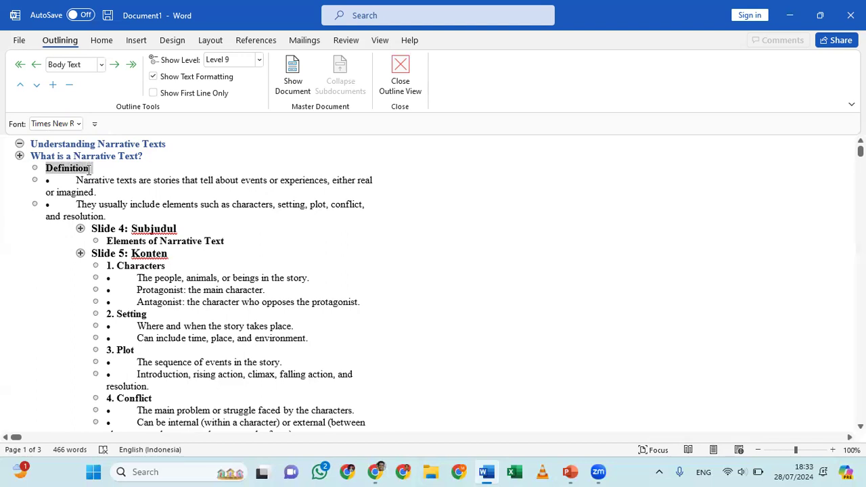
left_click(77, 66)
left_click(79, 96)
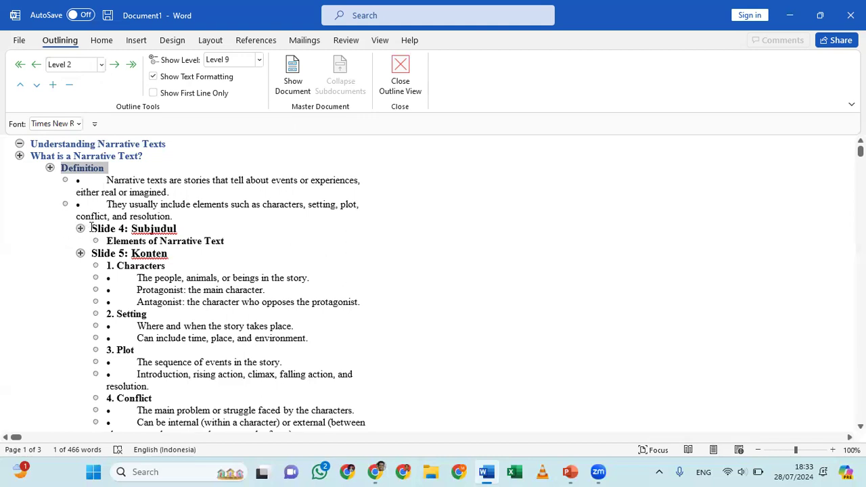
left_click_drag(90, 227, 165, 230)
Delete 'Slide 4: Subjudul' and make 'Elements of Narrative Text' a Level 1 heading.
key("Delete")
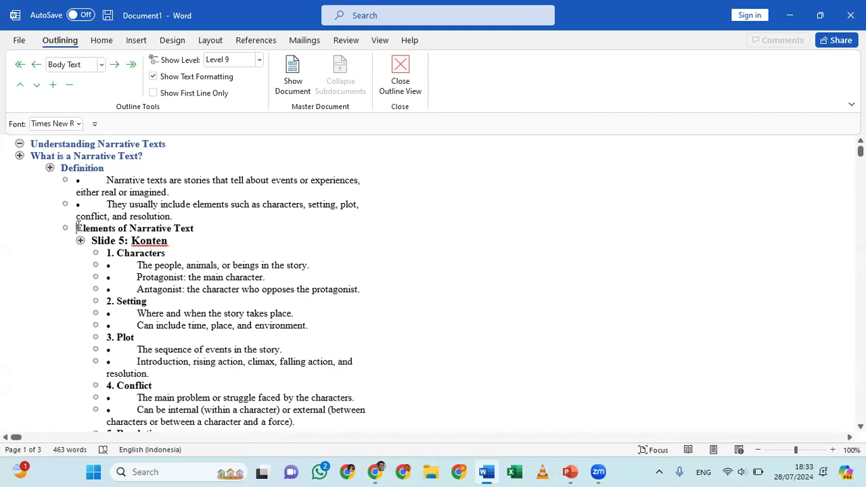
left_click_drag(78, 227, 188, 228)
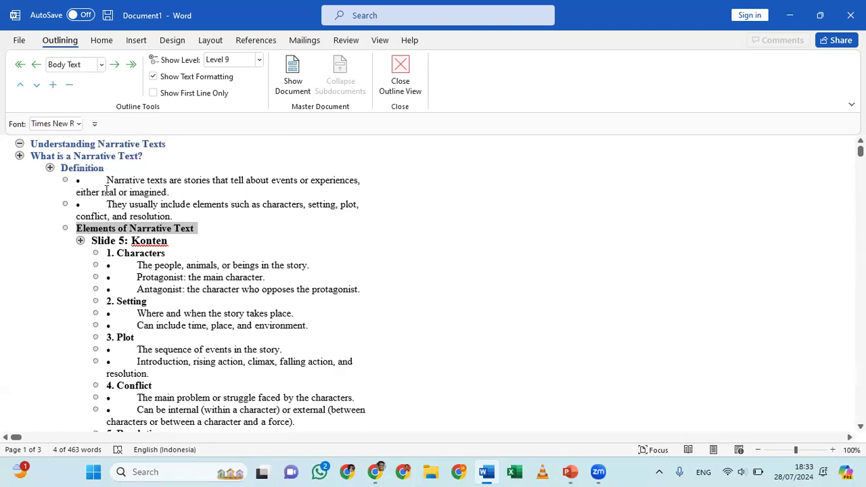
left_click(78, 65)
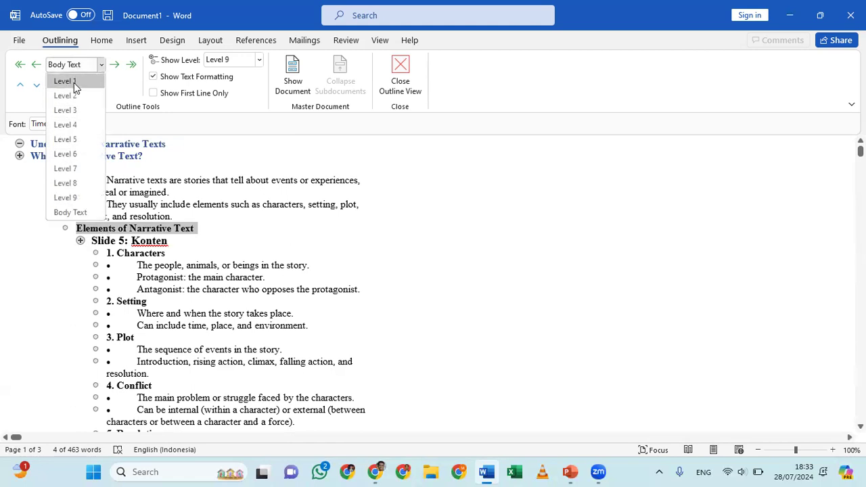
left_click(74, 95)
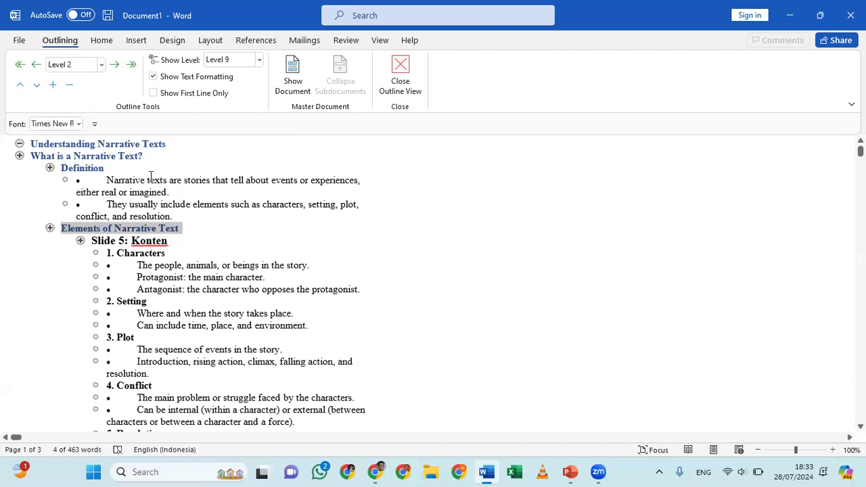
scroll(135, 211, "down", 6)
scroll(135, 215, "up", 2)
left_click(83, 66)
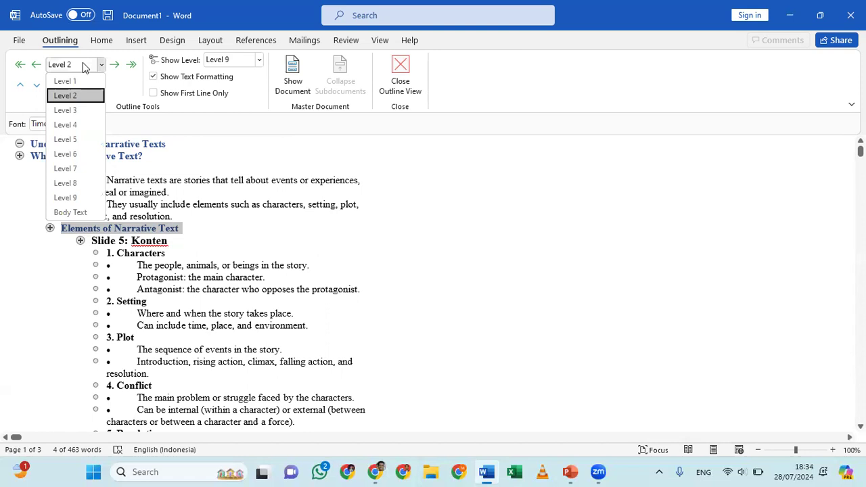
left_click(79, 79)
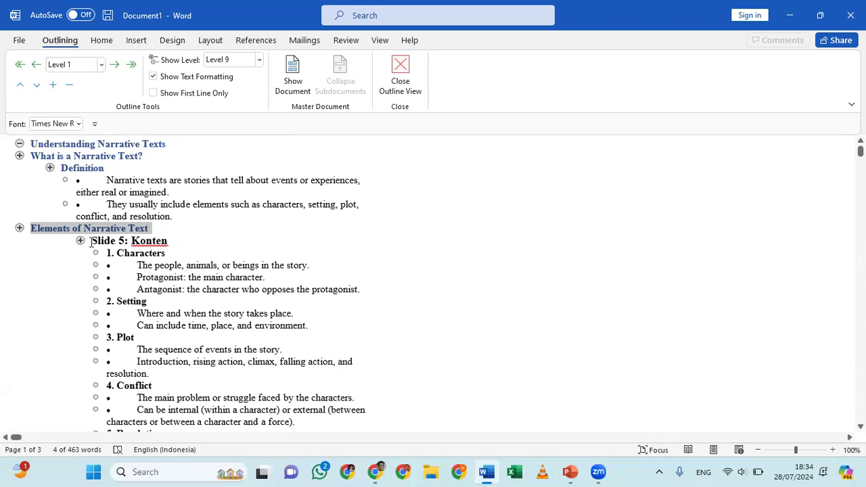
left_click_drag(91, 241, 158, 245)
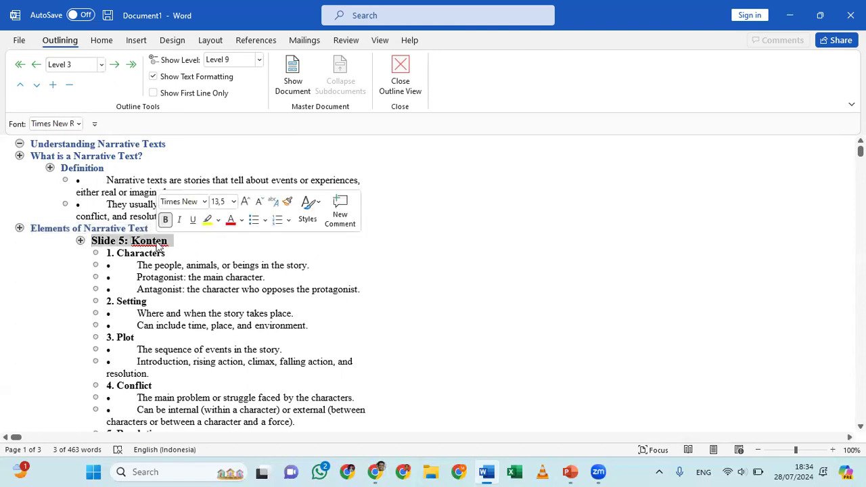
Delete 'Slide 5: Konten' and set '1. Characters' and '2. Setting' to Level 2.
key("Delete")
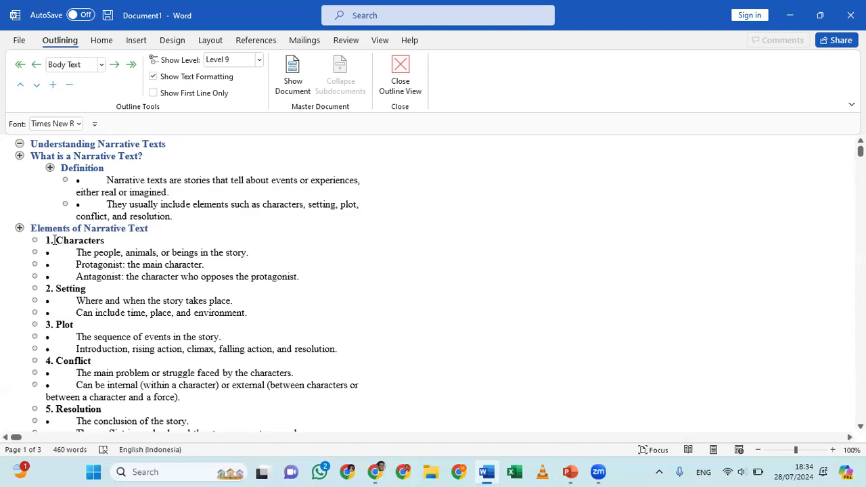
left_click_drag(46, 240, 77, 238)
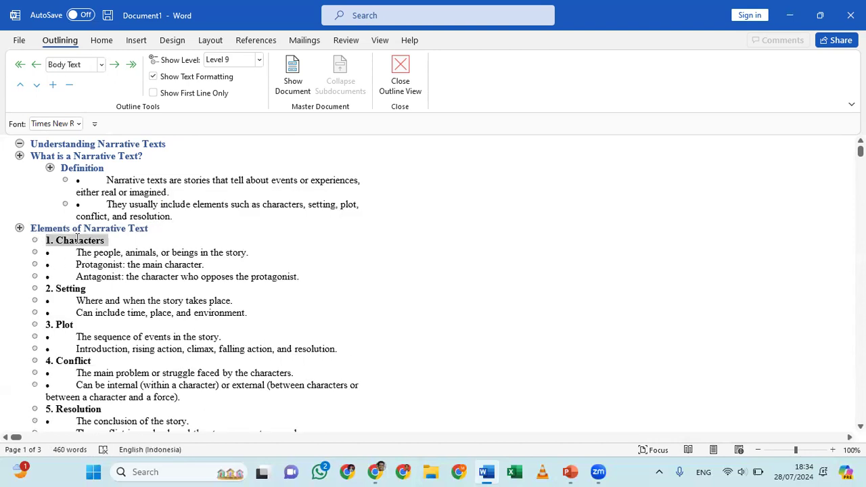
left_click(74, 64)
left_click(70, 96)
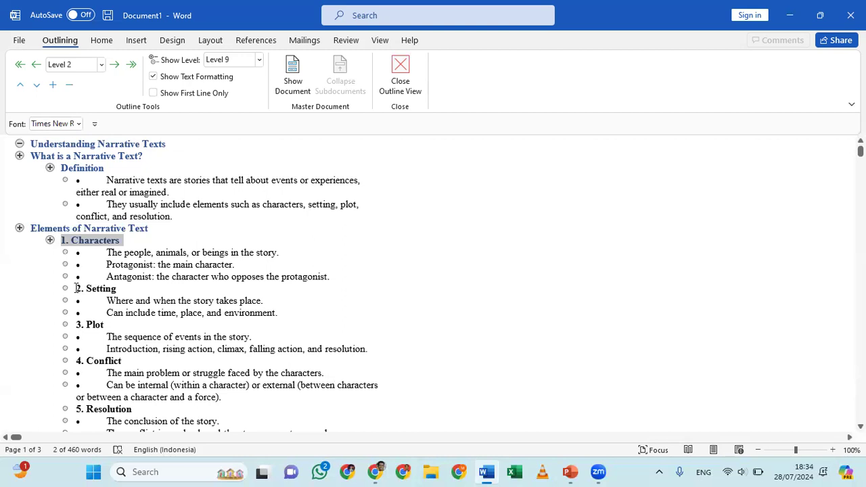
left_click_drag(76, 289, 117, 289)
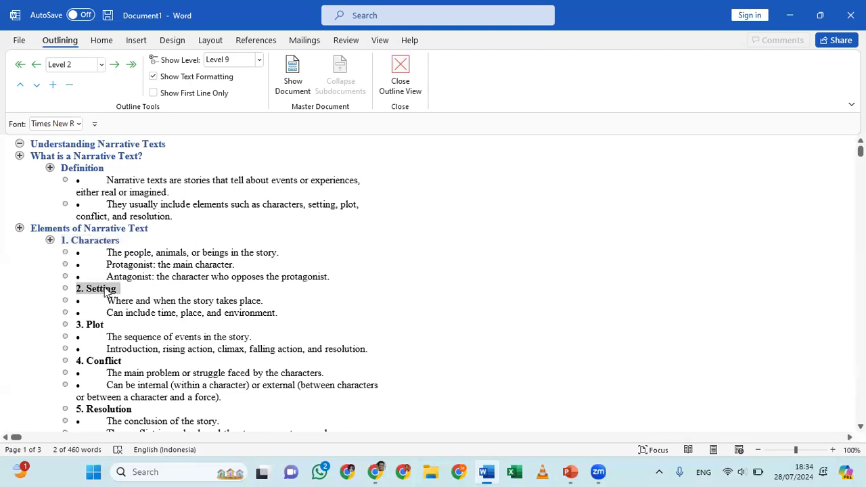
left_click(64, 66)
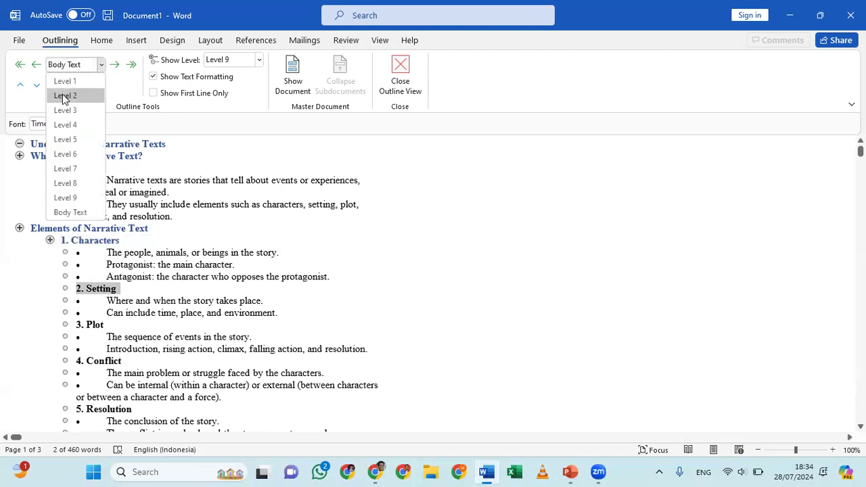
left_click(62, 95)
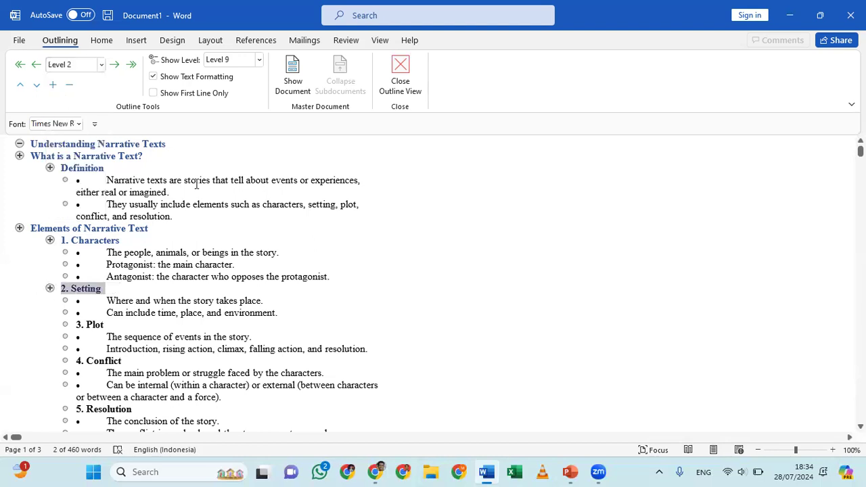
Set '3. Plot', '4. Conflict' and '5. Resolution' to outline Level 2 together.
scroll(196, 183, "down", 3)
scroll(196, 184, "down", 3)
scroll(196, 183, "up", 5)
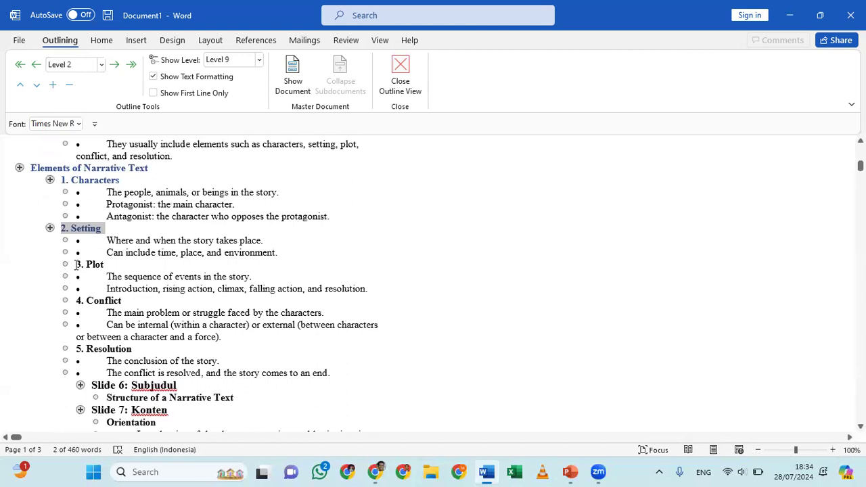
left_click_drag(75, 264, 100, 263)
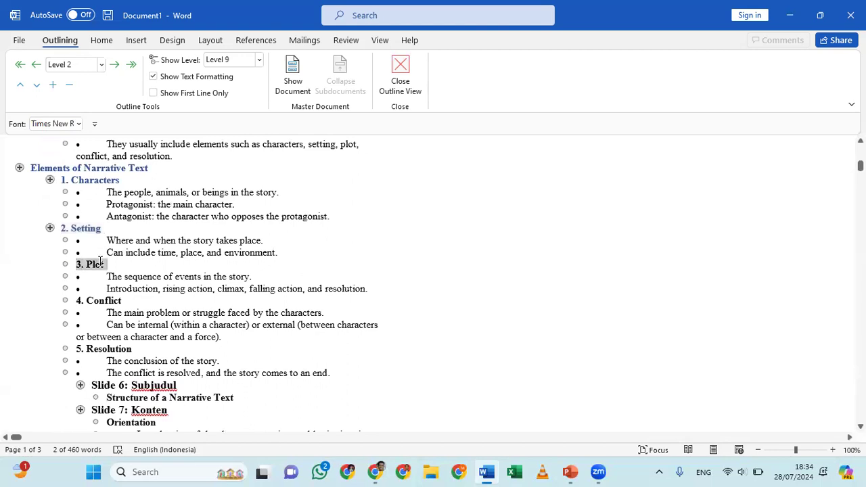
left_click_drag(77, 299, 122, 301)
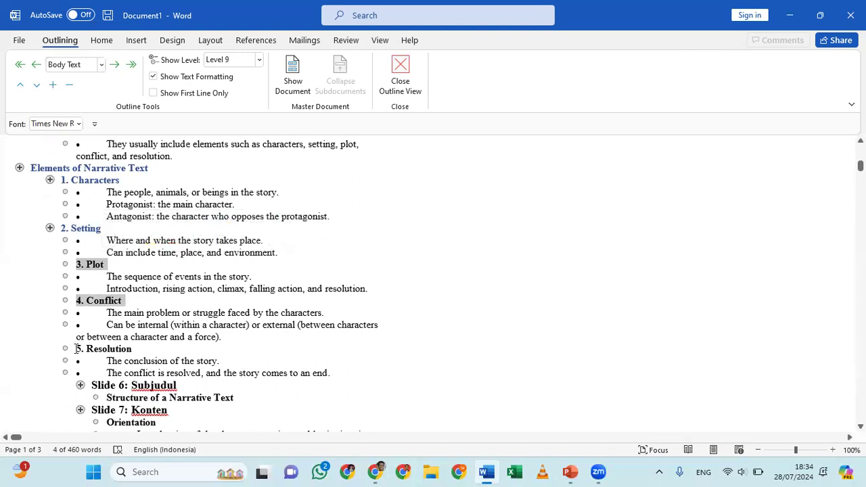
left_click_drag(76, 348, 106, 349)
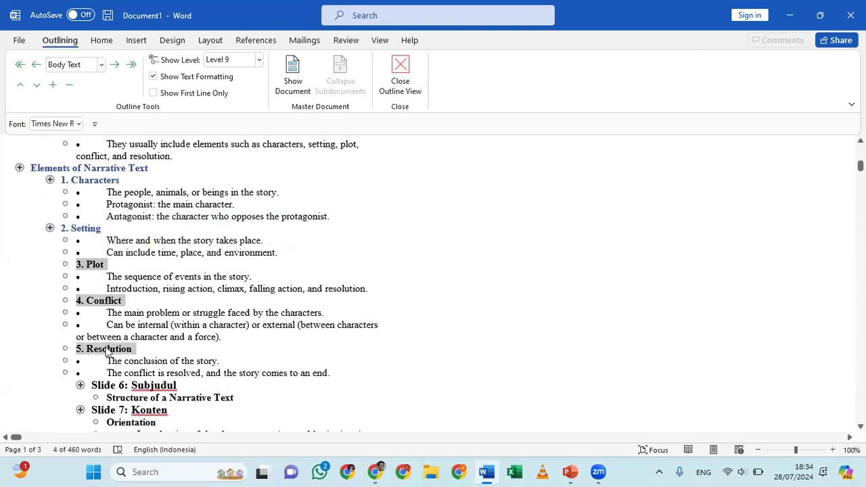
left_click(70, 66)
left_click(66, 95)
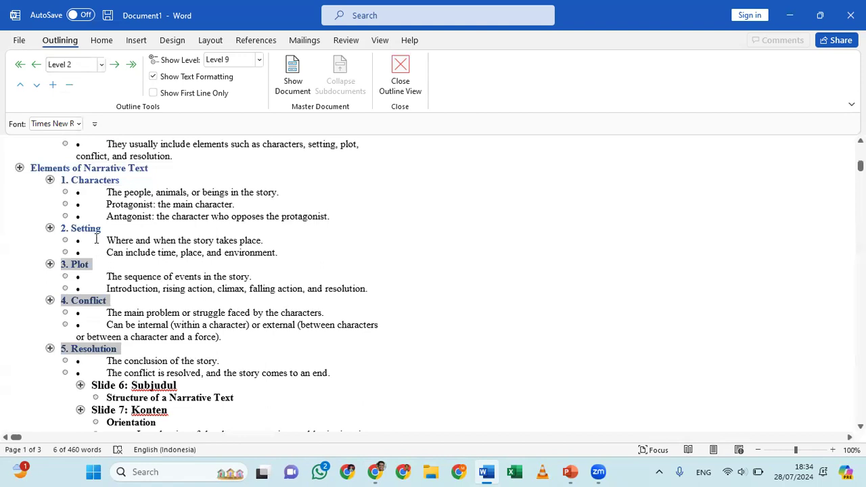
Set the two Definition bullets and three Characters bullets to outline Level 3.
left_click(100, 192)
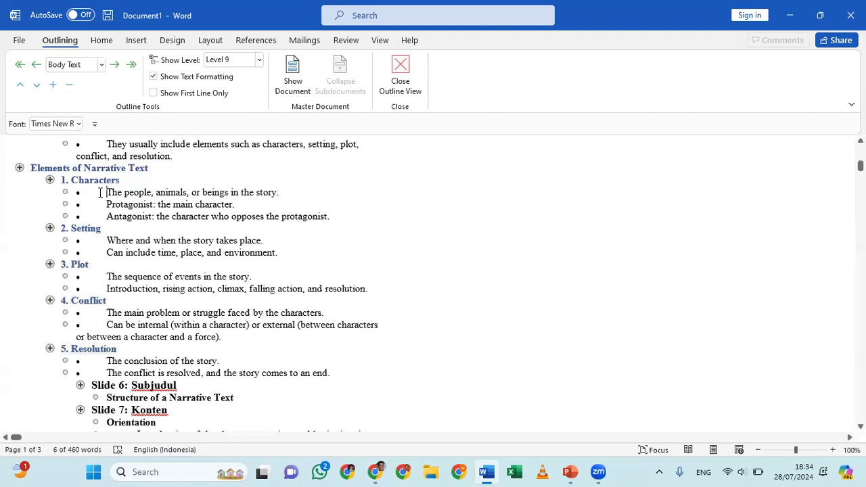
scroll(100, 192, "up", 2)
scroll(100, 192, "down", 2)
scroll(101, 192, "down", 3)
scroll(100, 192, "up", 2)
scroll(100, 192, "up", 3)
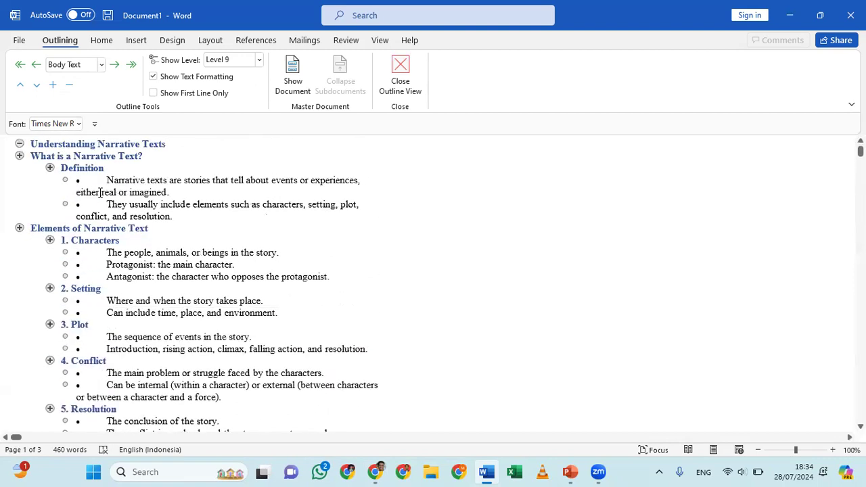
scroll(100, 192, "down", 1)
scroll(100, 192, "down", 4)
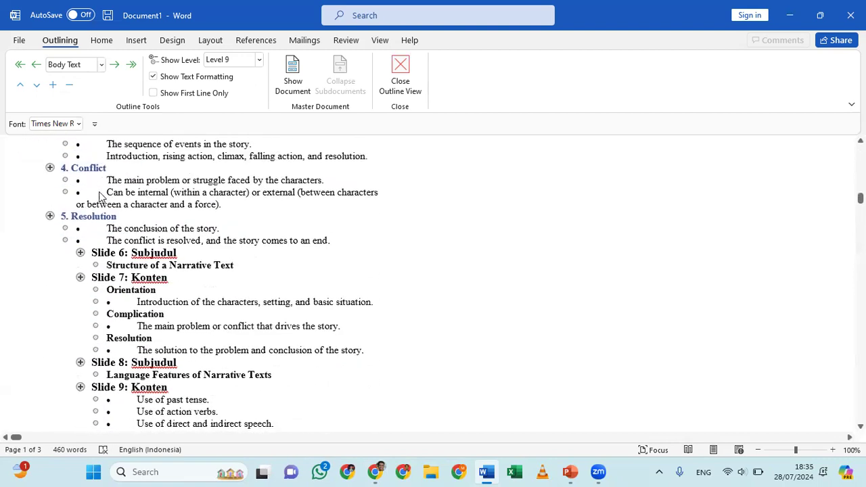
scroll(101, 192, "up", 4)
scroll(100, 192, "up", 2)
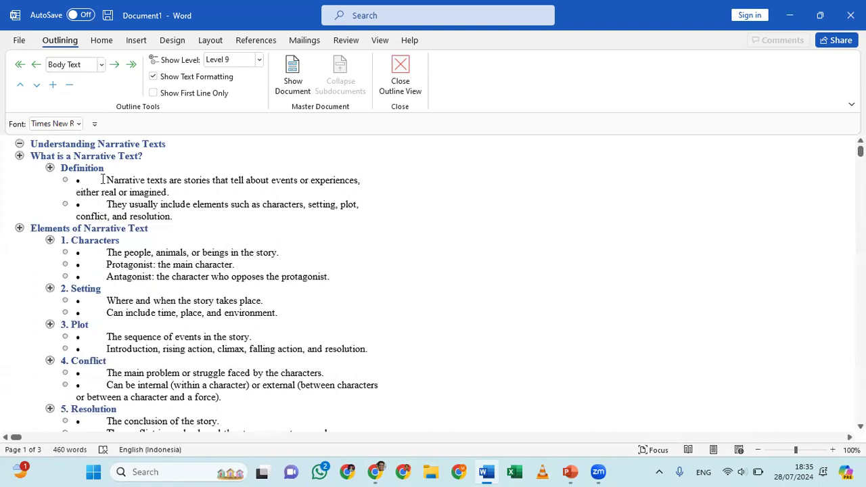
left_click_drag(108, 180, 169, 213)
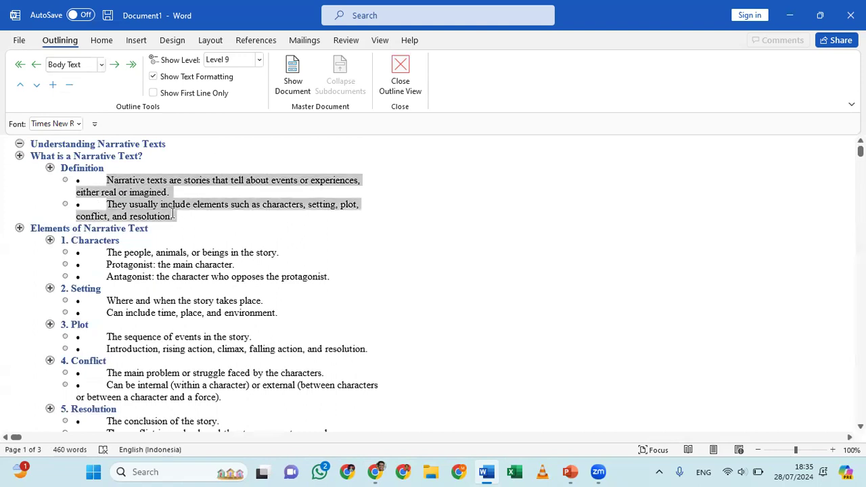
left_click_drag(169, 211, 170, 213)
left_click(73, 64)
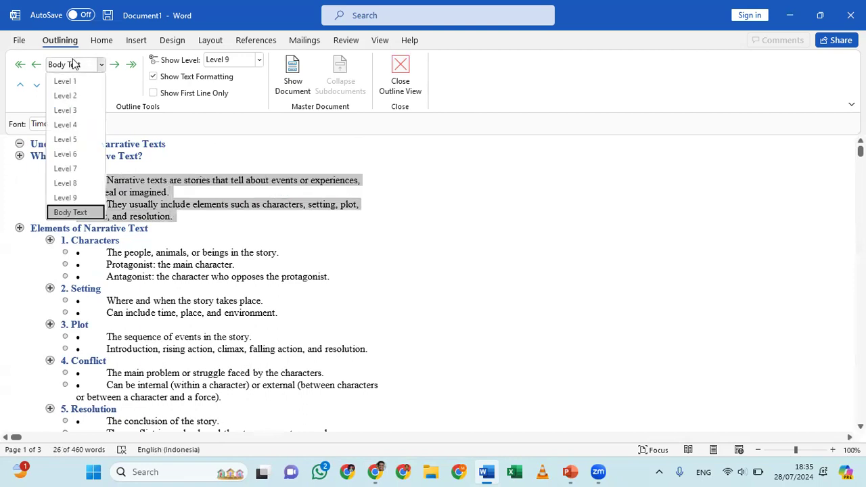
left_click(71, 110)
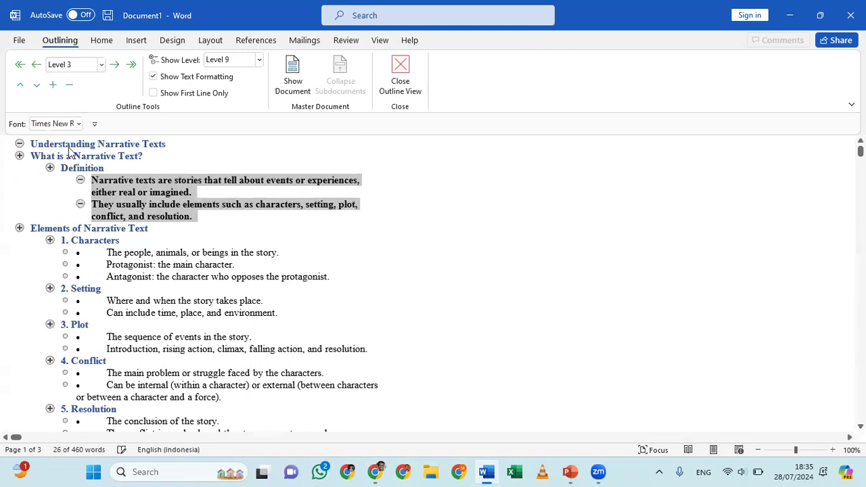
mouse_move(105, 252)
left_mouse_down()
mouse_move(157, 278)
mouse_move(379, 284)
left_mouse_up()
left_click(80, 66)
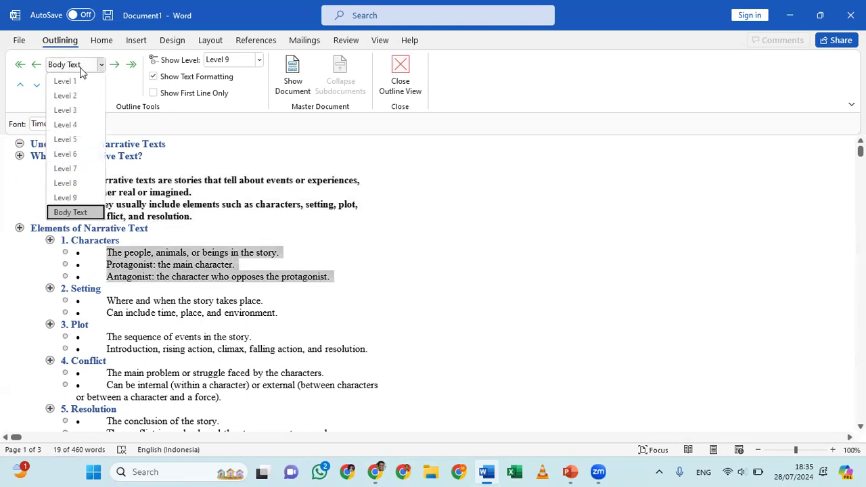
left_click(70, 110)
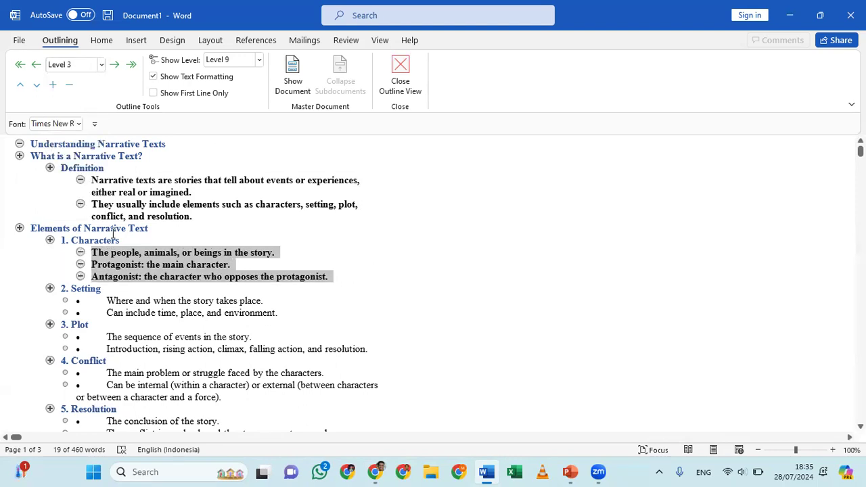
Set the two Setting bullet points to Level 3 after passing through Levels 1 and 2.
left_click_drag(108, 300, 279, 313)
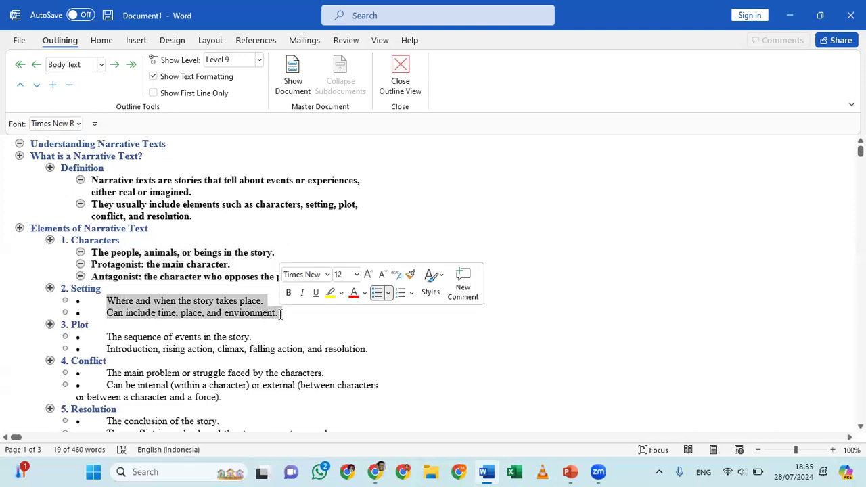
left_click(73, 68)
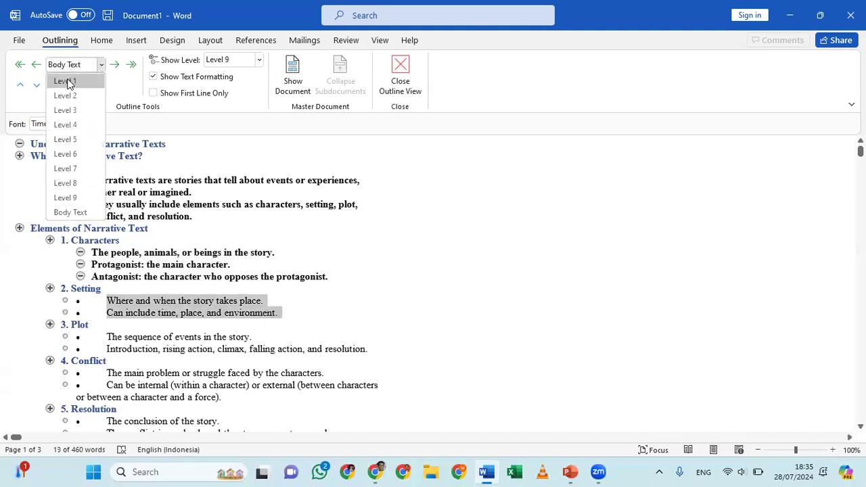
left_click(69, 83)
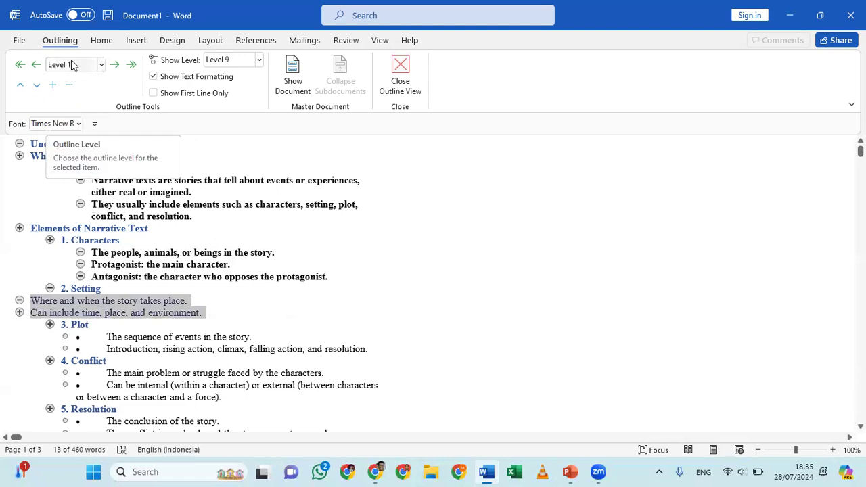
left_click(72, 64)
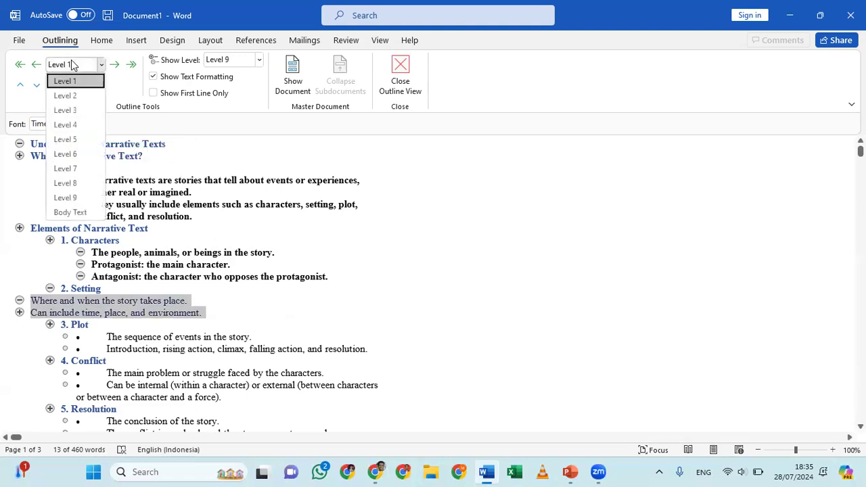
left_click(68, 94)
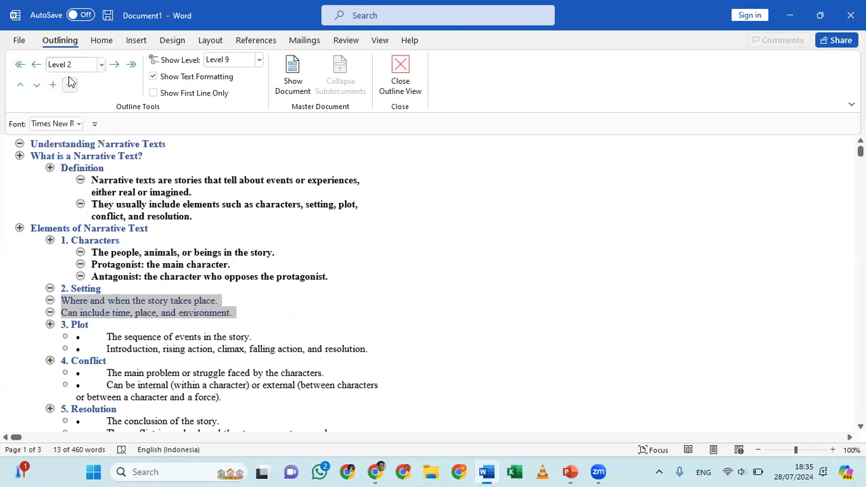
left_click(71, 67)
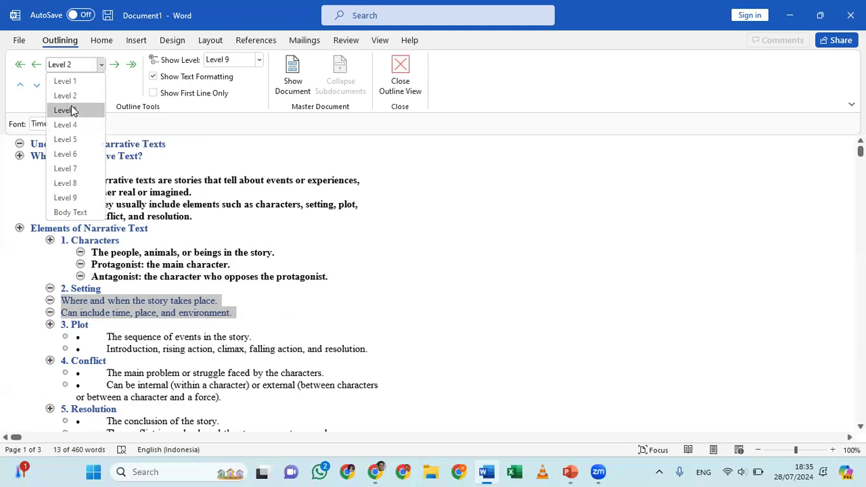
left_click(68, 110)
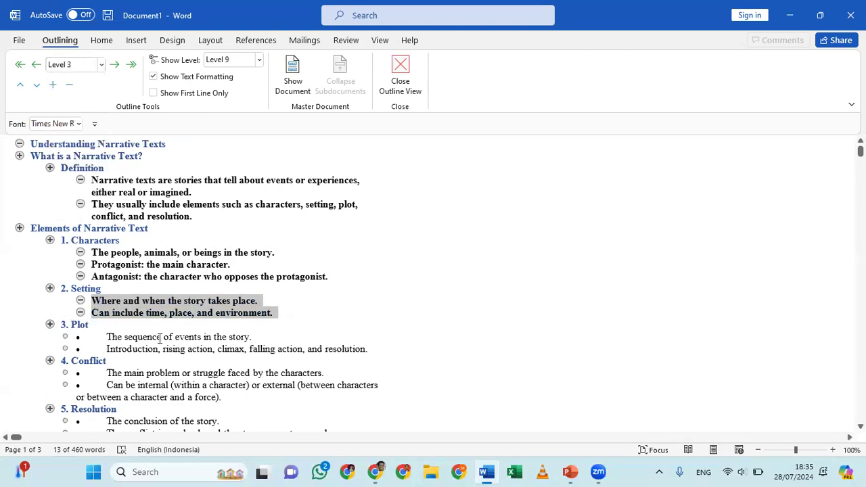
Set the two Plot bullet points to outline Level 3.
left_click_drag(106, 336, 359, 348)
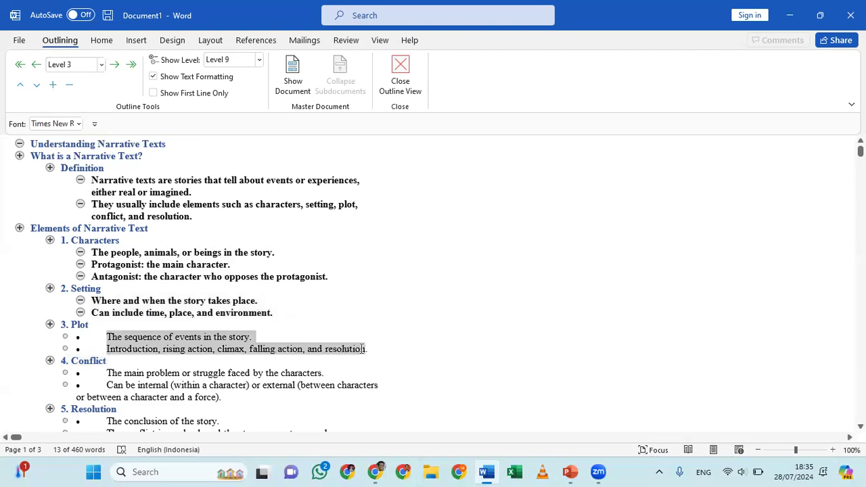
left_click_drag(360, 348, 367, 349)
left_click(75, 65)
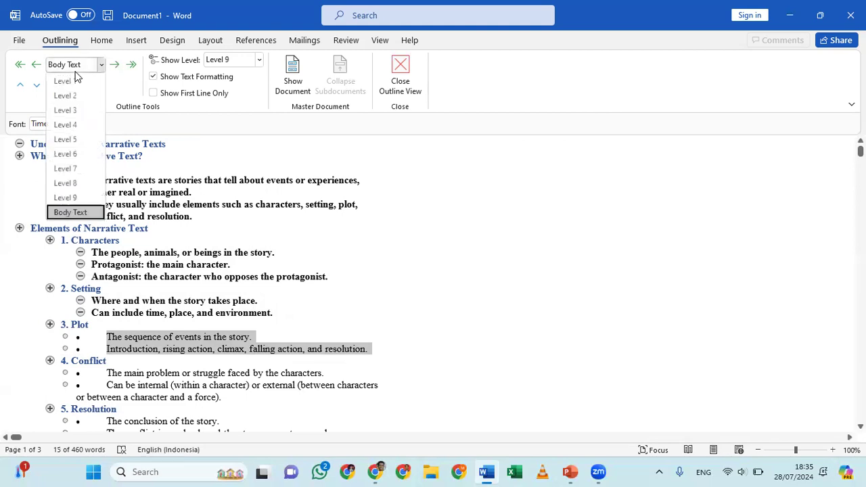
left_click(75, 110)
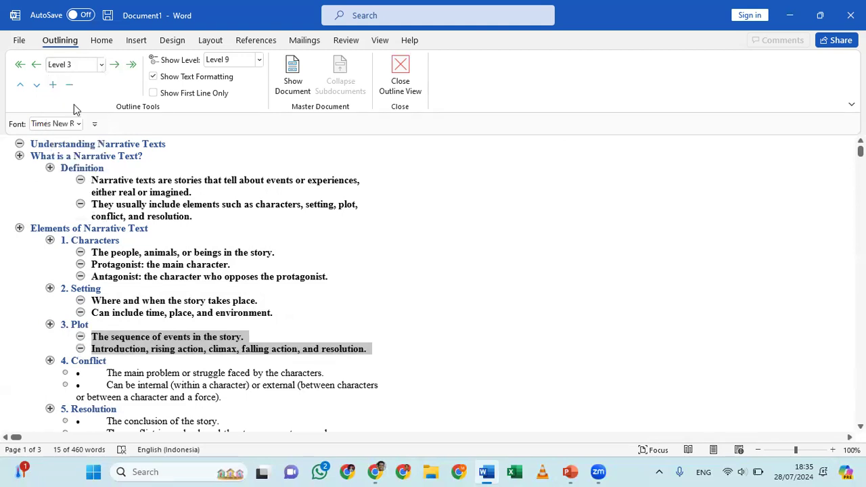
scroll(130, 196, "down", 2)
scroll(131, 196, "down", 3)
scroll(130, 195, "down", 2)
scroll(131, 195, "up", 4)
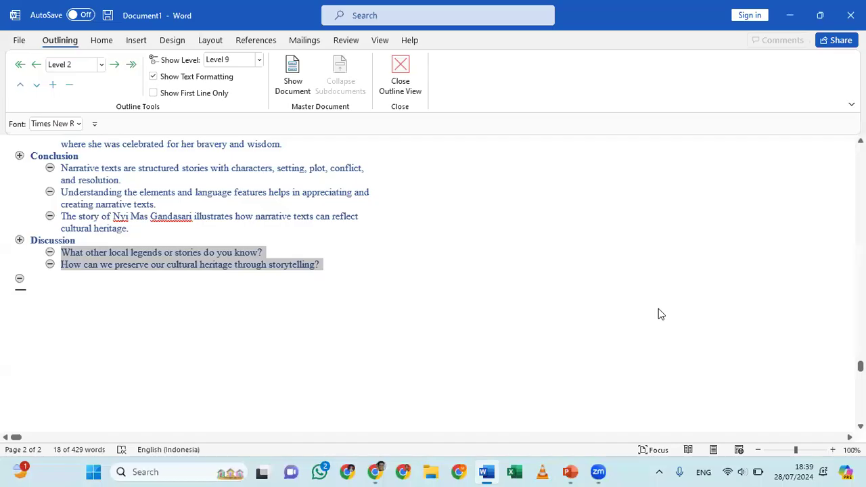
Scroll through the outline to check the heading and bullet levels down to Discussion.
scroll(453, 222, "up", 6)
scroll(453, 222, "up", 6)
scroll(453, 222, "up", 4)
scroll(453, 222, "up", 2)
scroll(454, 223, "down", 1)
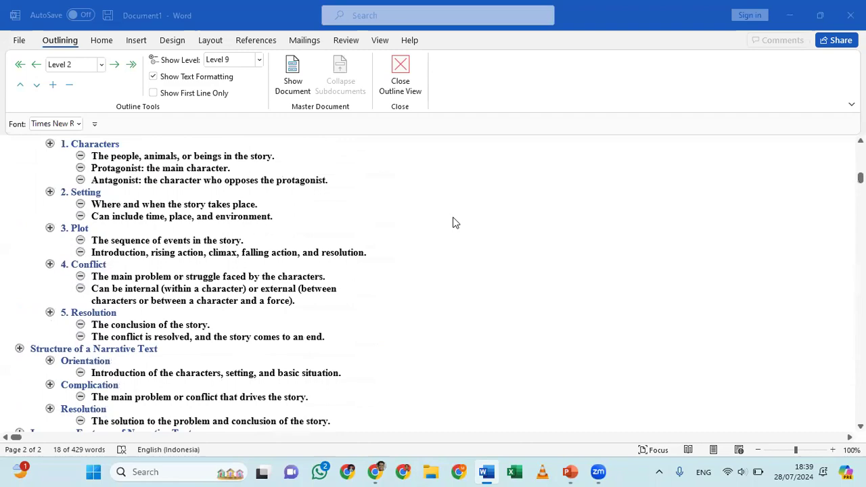
scroll(454, 223, "up", 3)
scroll(455, 223, "down", 3)
scroll(455, 223, "down", 5)
scroll(454, 222, "down", 7)
scroll(454, 223, "down", 5)
scroll(454, 223, "up", 6)
scroll(455, 222, "up", 5)
scroll(454, 223, "up", 5)
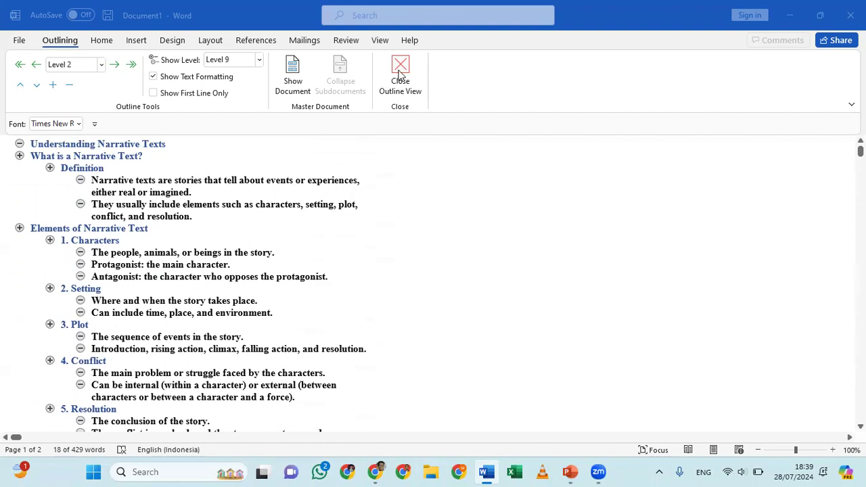
Leave Outline view, save the document as narrative.docx in Documents, and close Word.
left_click(400, 73)
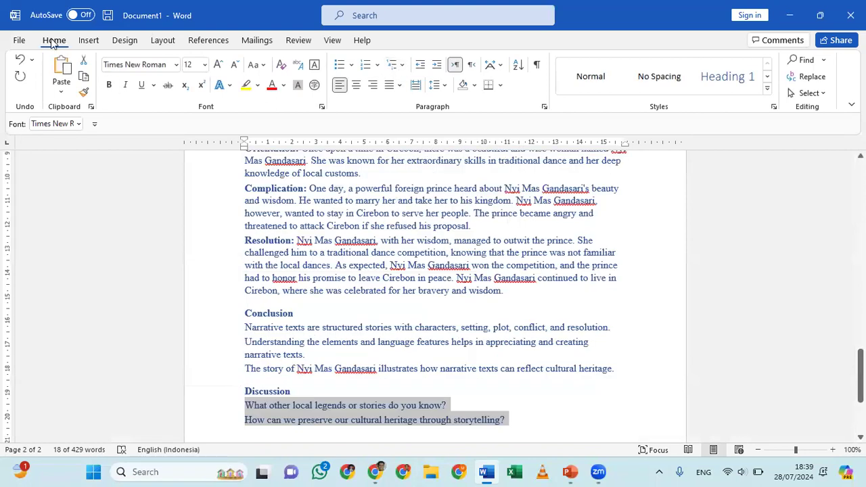
left_click(110, 15)
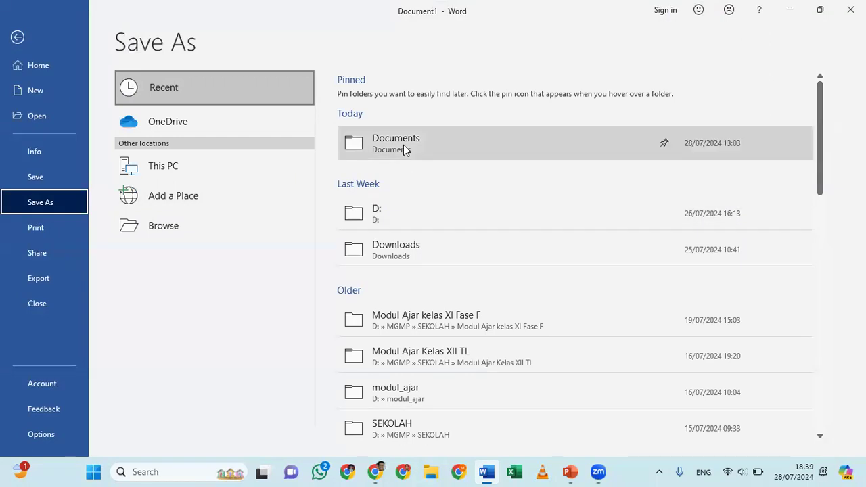
left_click(403, 144)
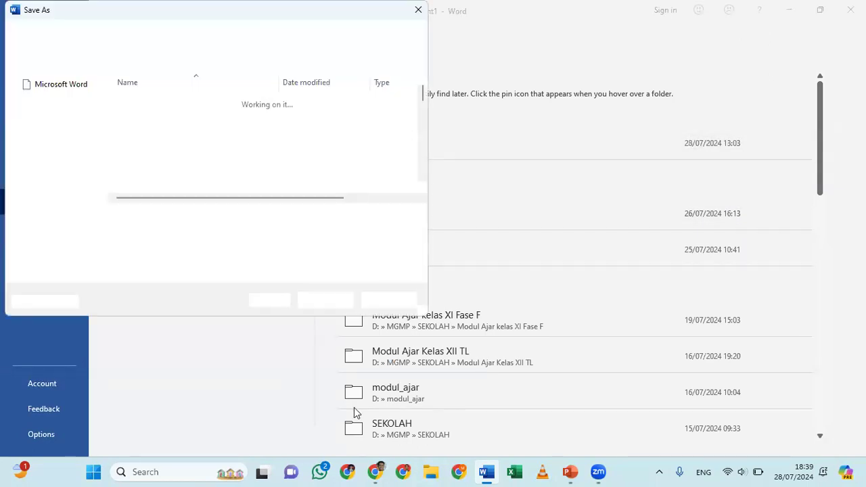
type("narrative")
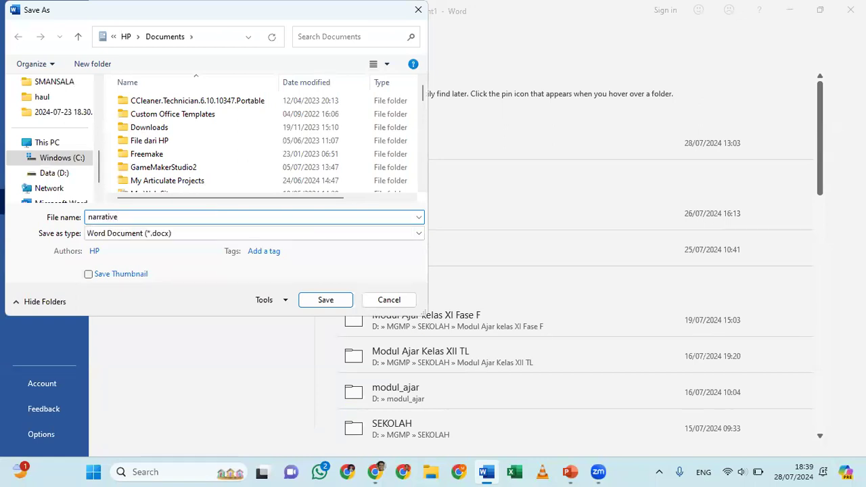
left_click(327, 304)
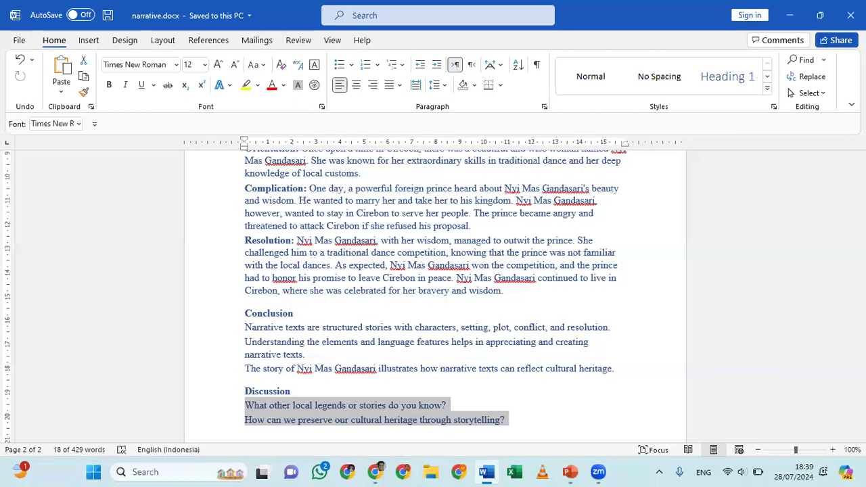
left_click(850, 14)
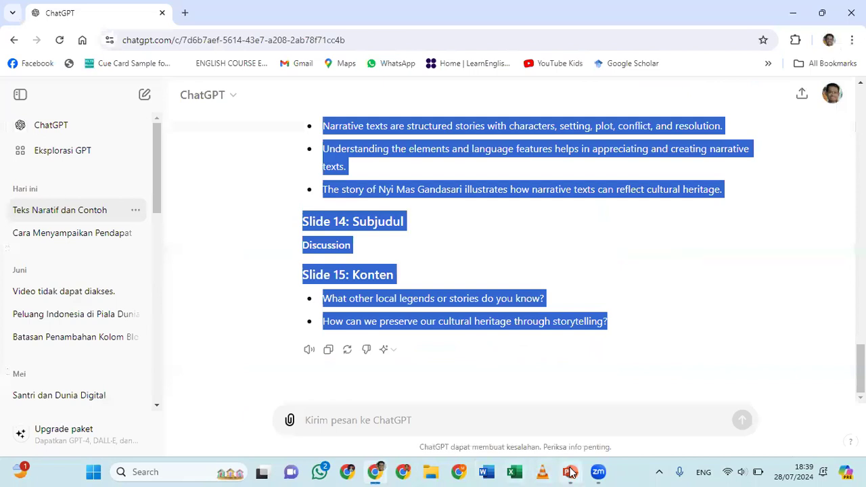
Switch to the blank Presentation1 window from the PowerPoint taskbar preview.
mouse_move(574, 472)
left_click(576, 420)
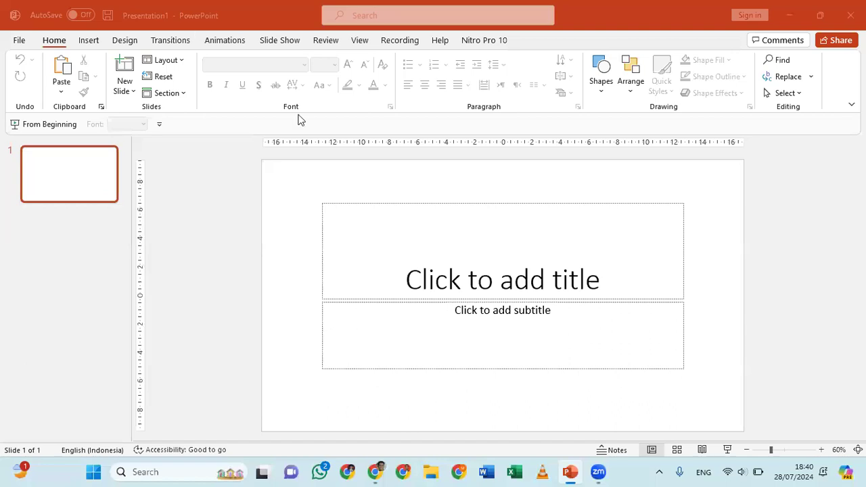
Use New Slide > Slides from Outline to insert narrative.docx from Documents.
left_click(225, 227)
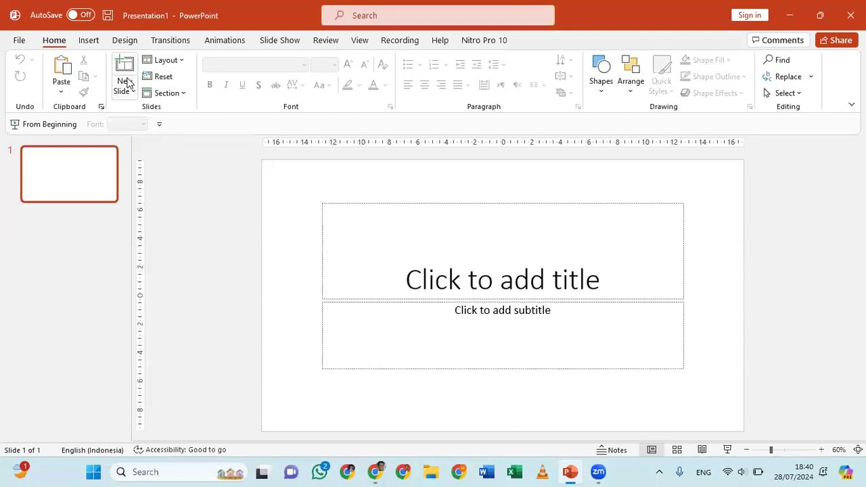
left_click(127, 87)
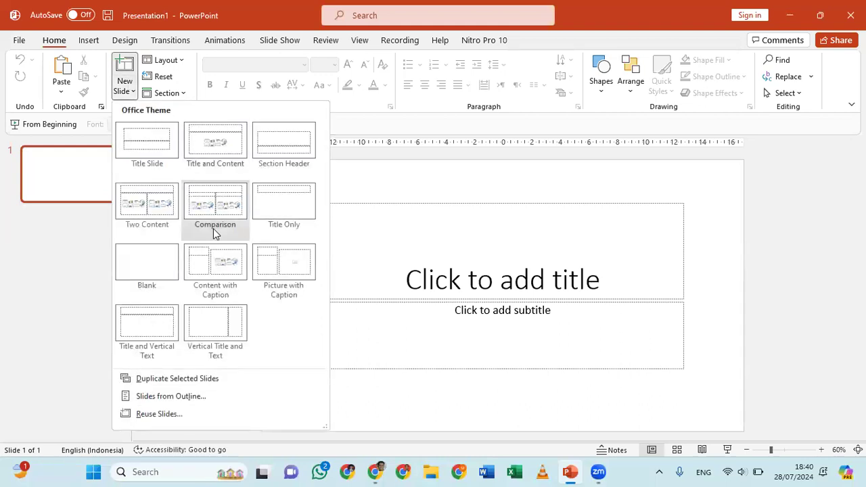
left_click(163, 398)
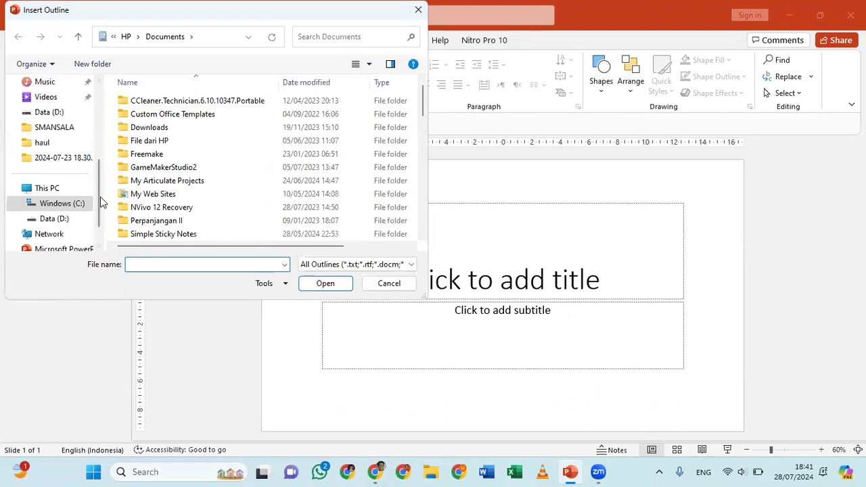
scroll(213, 223, "down", 3)
scroll(213, 228, "down", 1)
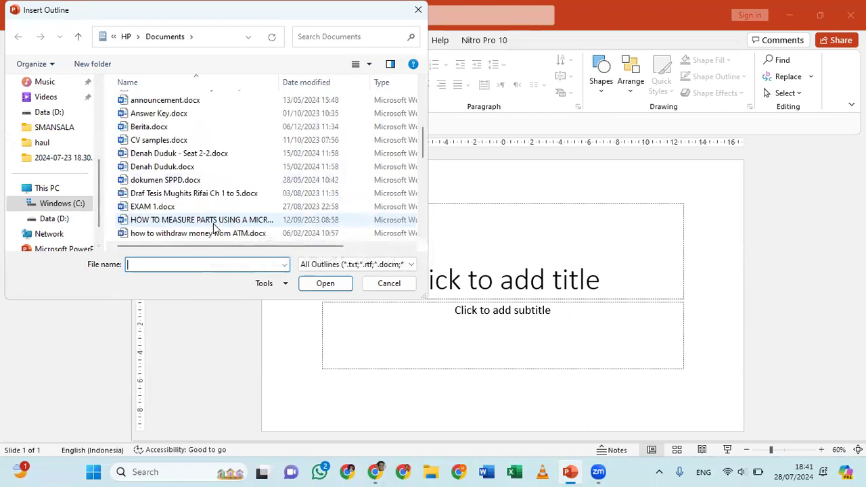
scroll(214, 228, "down", 1)
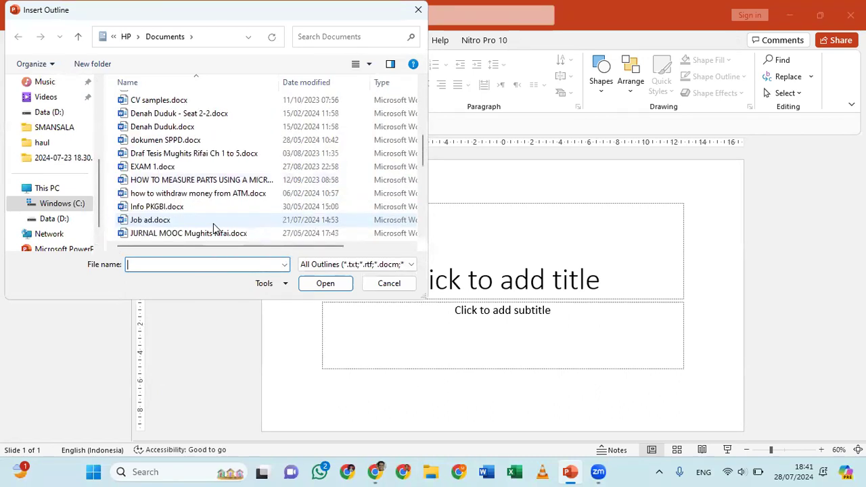
scroll(214, 228, "down", 1)
scroll(215, 228, "down", 1)
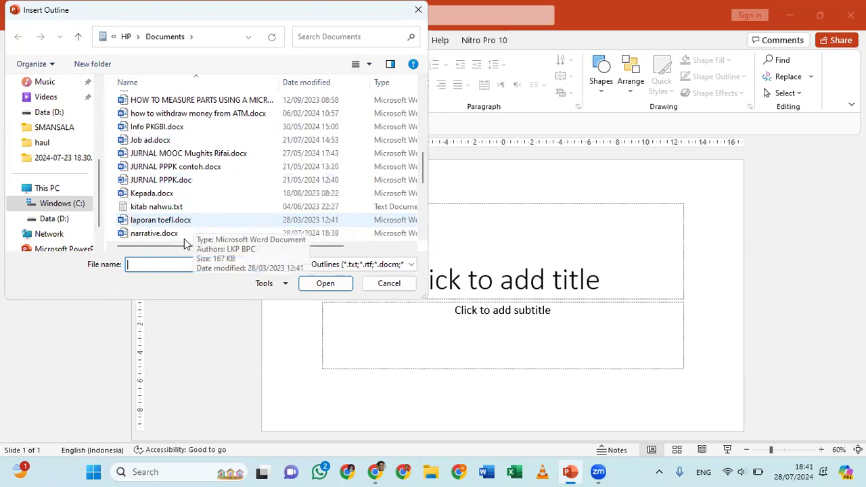
left_click(183, 234)
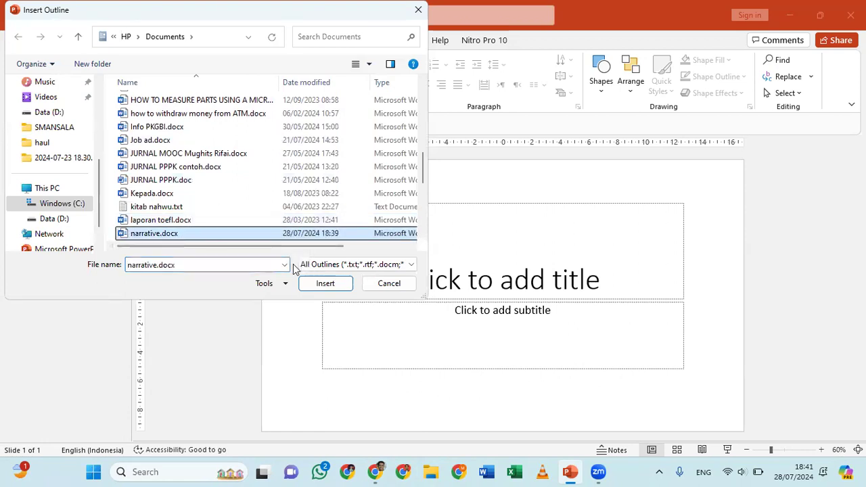
left_click(321, 284)
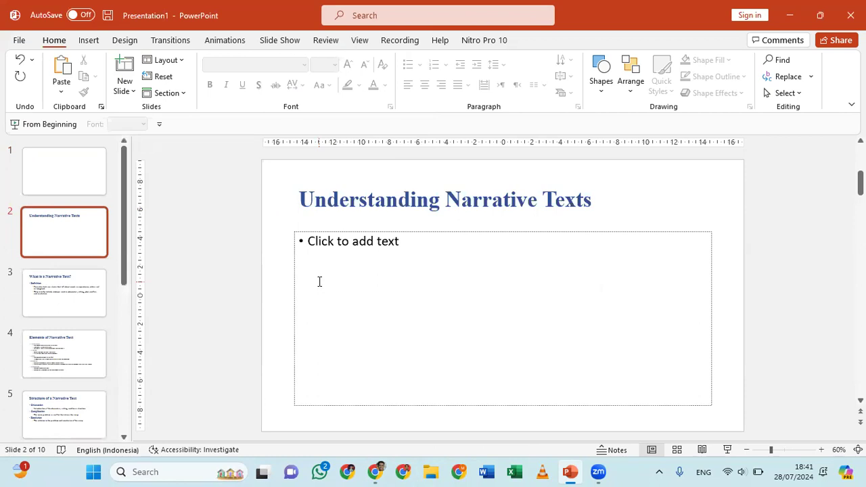
Apply the orange Berlin theme from the Design tab's Themes gallery to all slides.
left_click(127, 41)
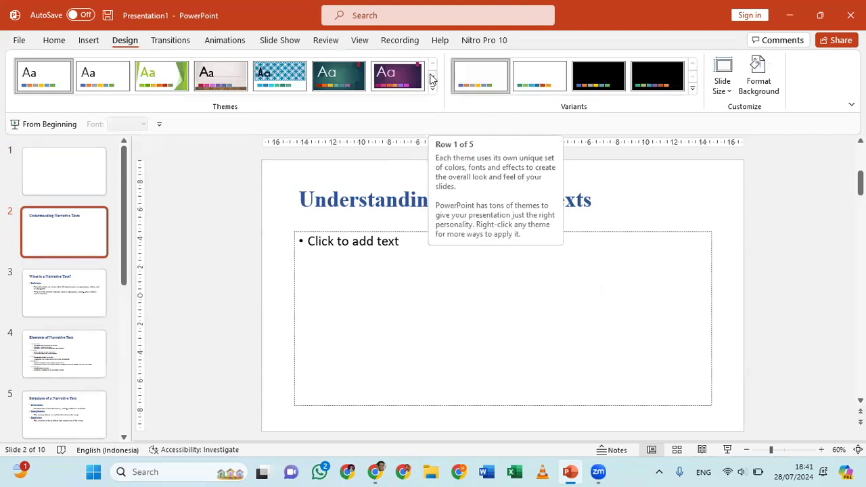
left_click(433, 78)
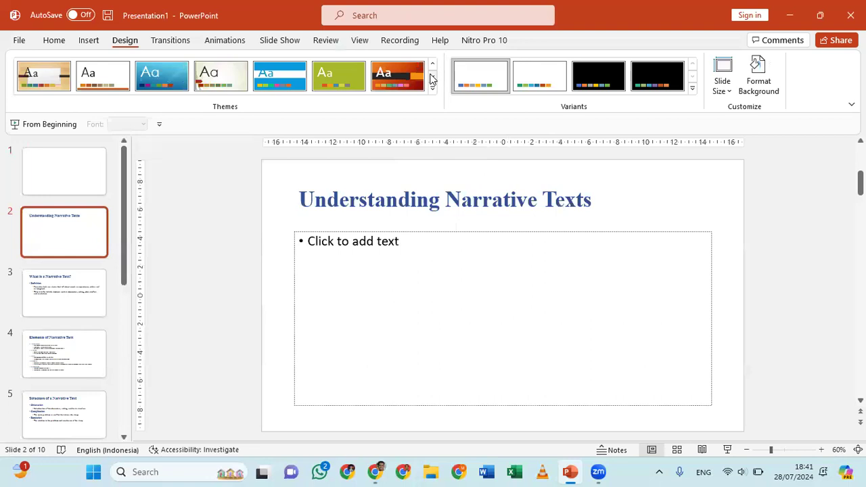
left_click(406, 75)
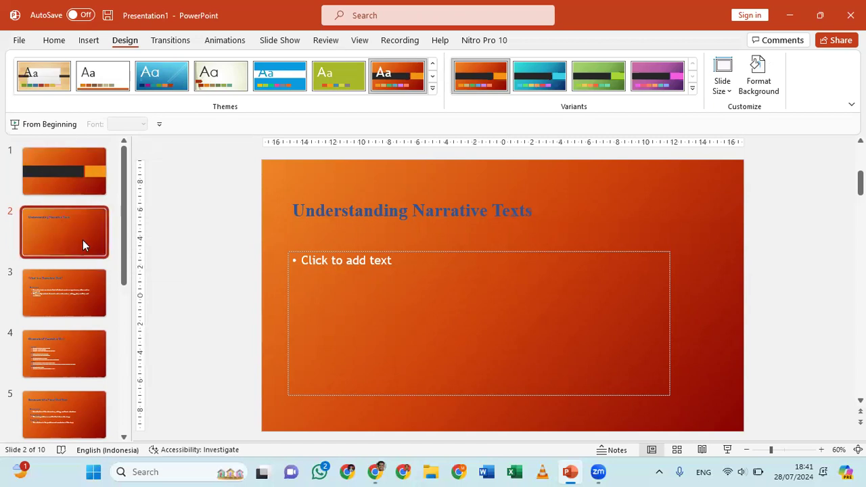
left_click(51, 42)
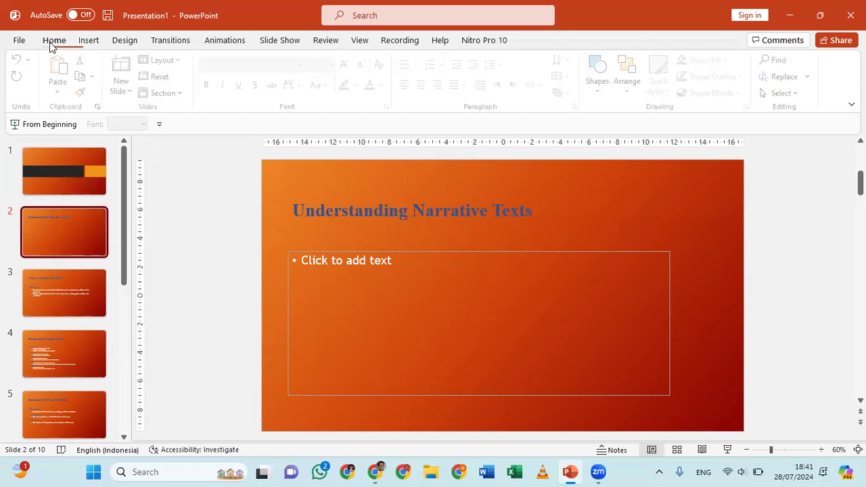
Give Understanding Narrative Texts the Title Slide layout and delete the empty first slide.
left_click(169, 59)
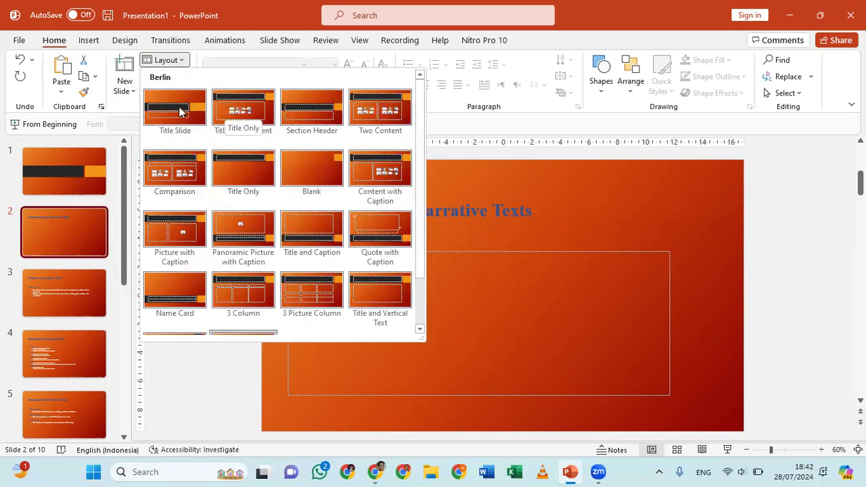
key("Escape")
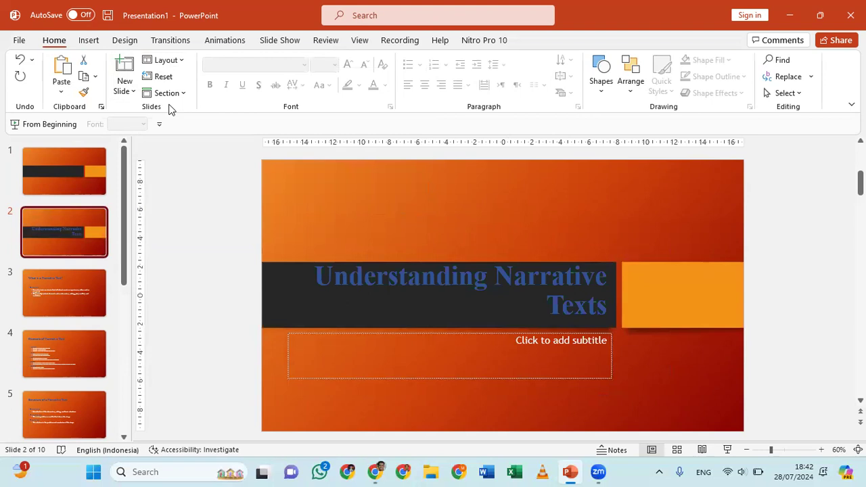
left_click(73, 179)
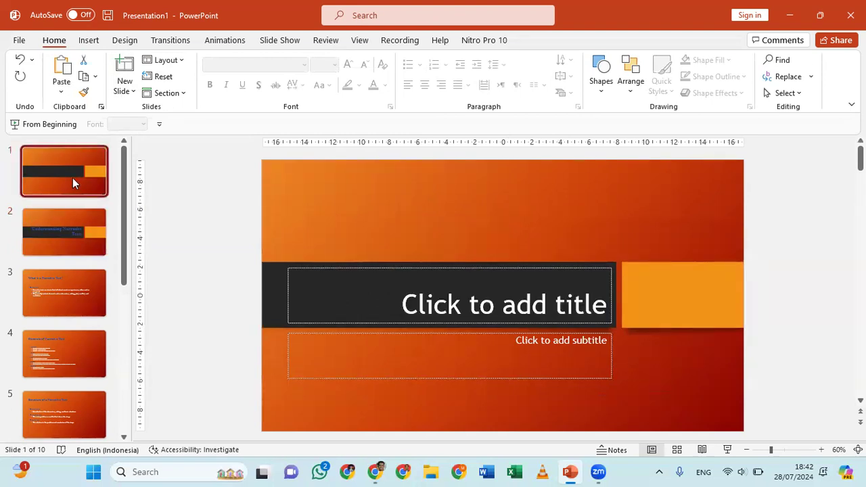
key("Delete")
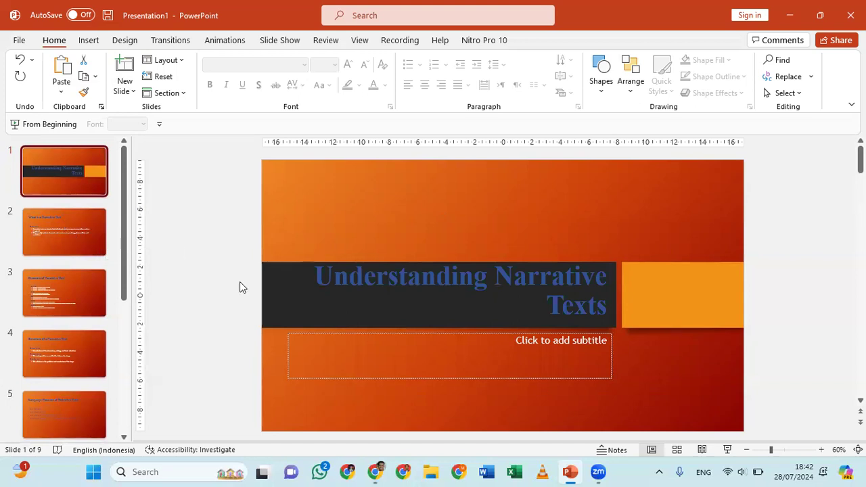
left_click(75, 246)
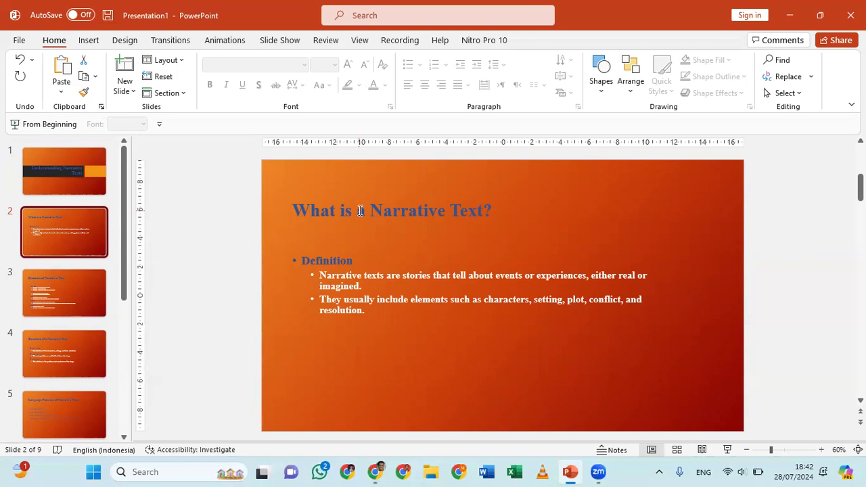
Convert the What is a Narrative Text? title into a Vertical Bullet List SmartArt.
left_click(361, 210)
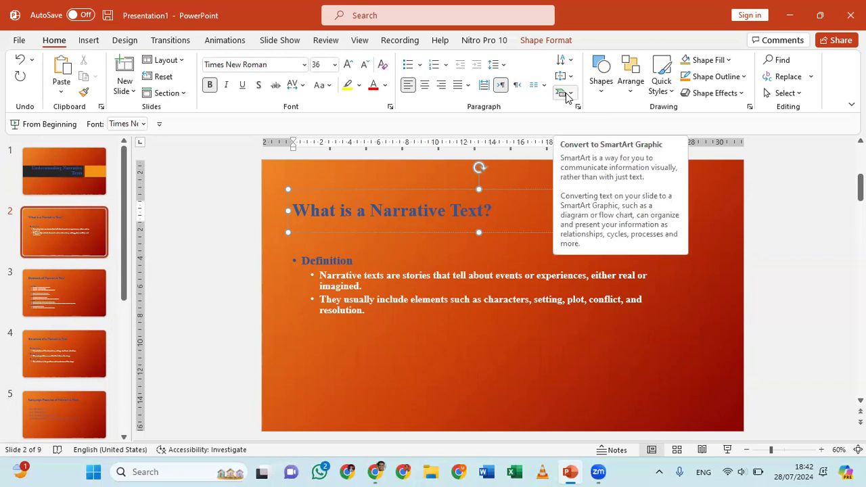
left_click(570, 95)
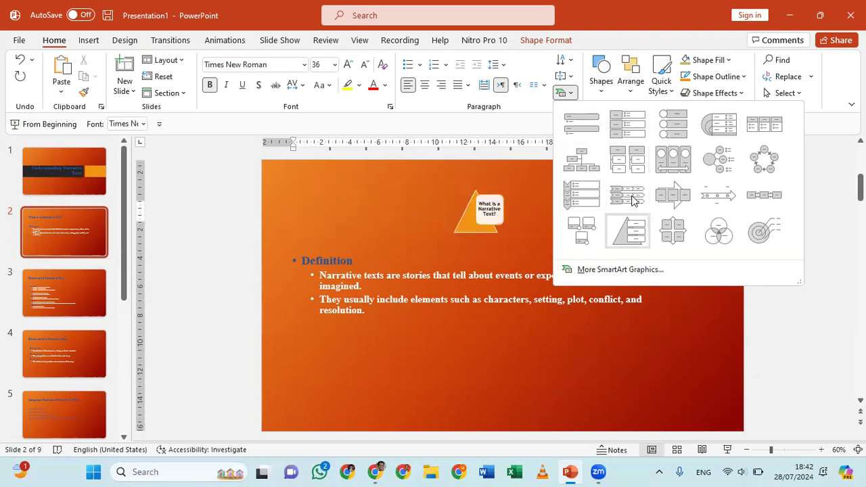
left_click(572, 126)
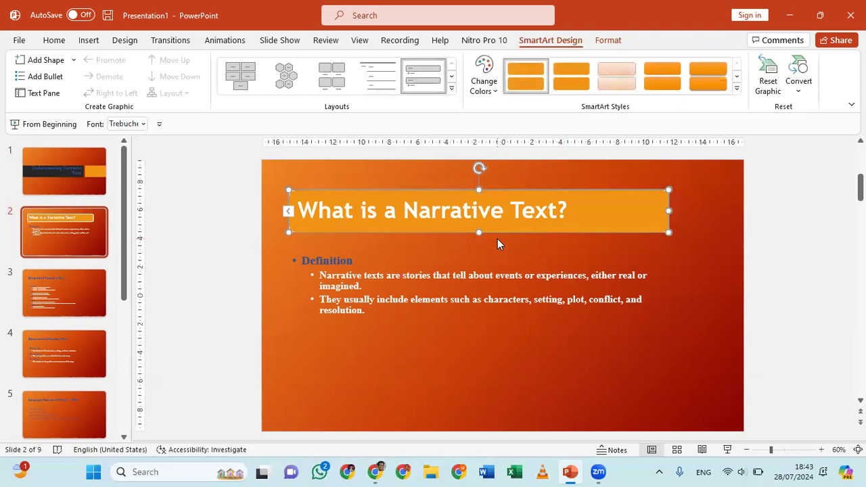
Convert the Definition body text into a Vertical Block List SmartArt.
left_click(360, 270)
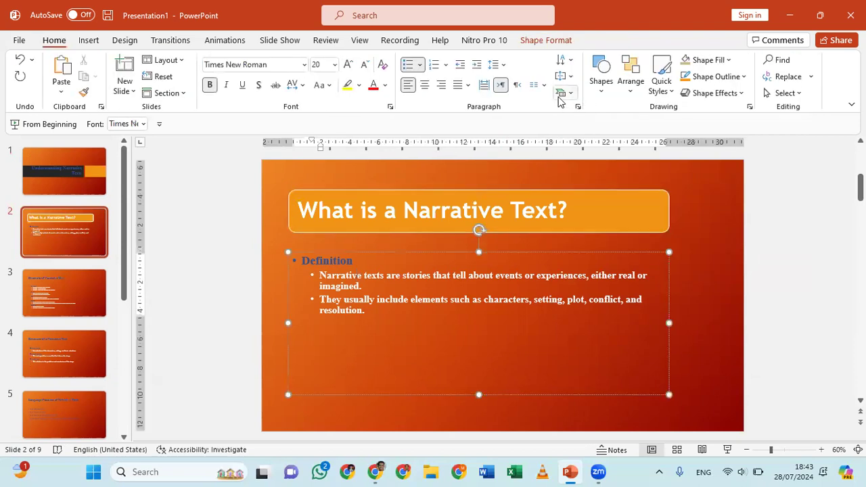
left_click(566, 98)
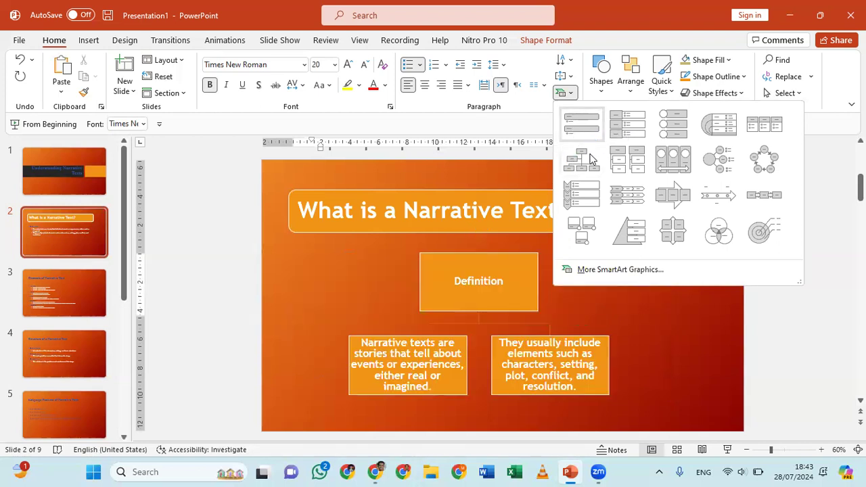
left_click(623, 126)
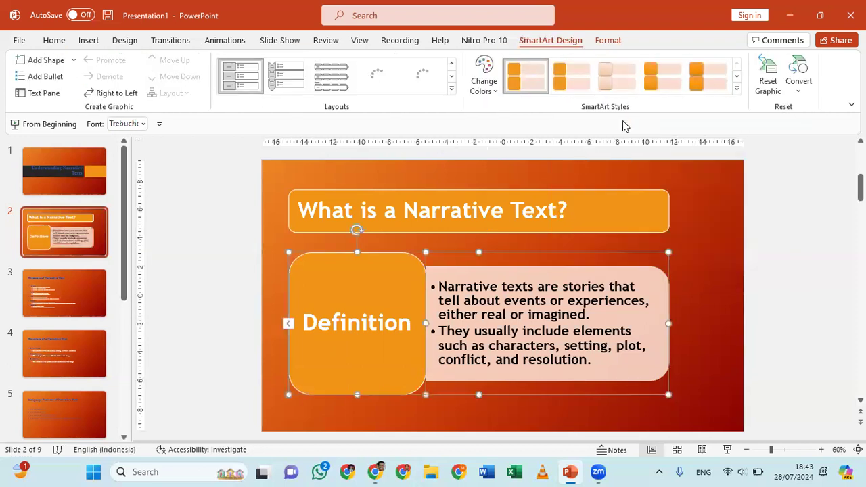
left_click(72, 279)
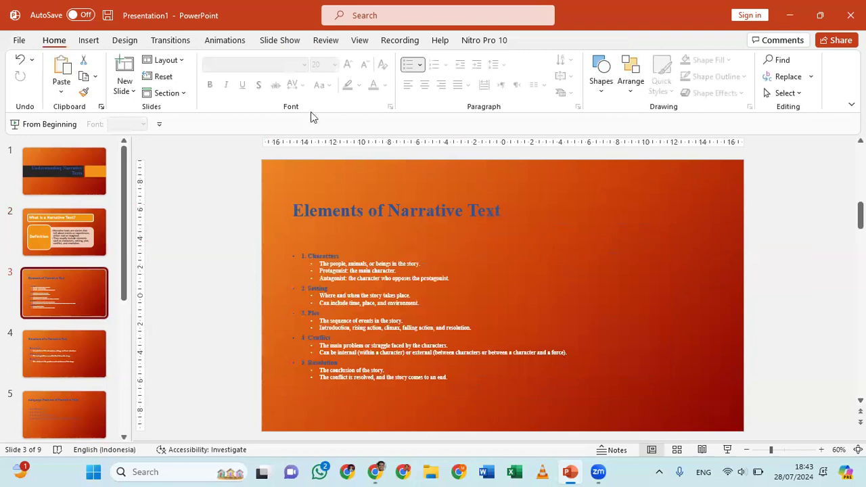
Convert the Elements of Narrative Text title into a Vertical Bullet List SmartArt.
left_click(373, 210)
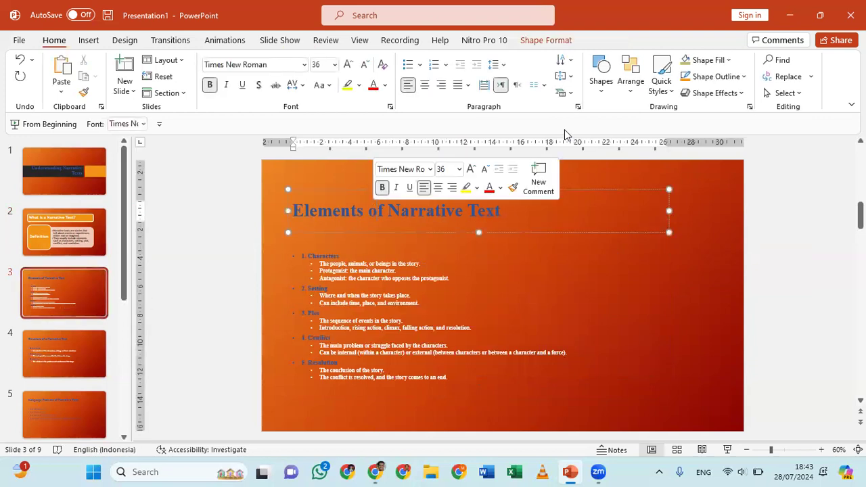
left_click(568, 95)
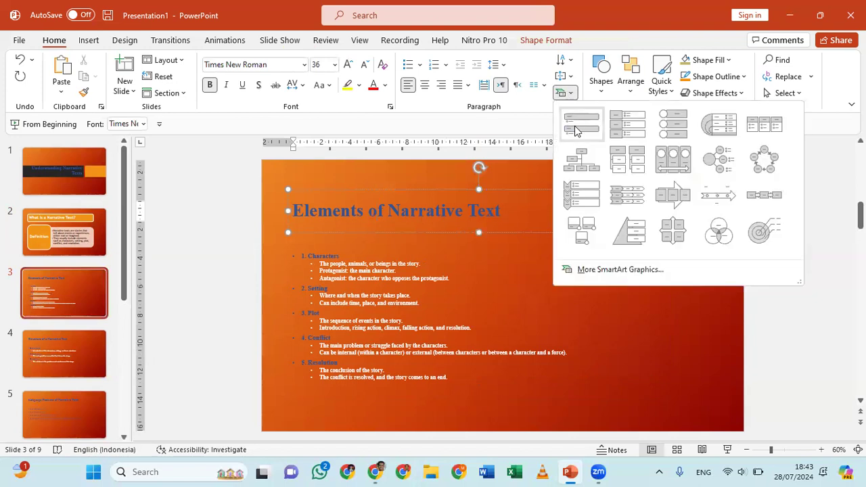
left_click(573, 124)
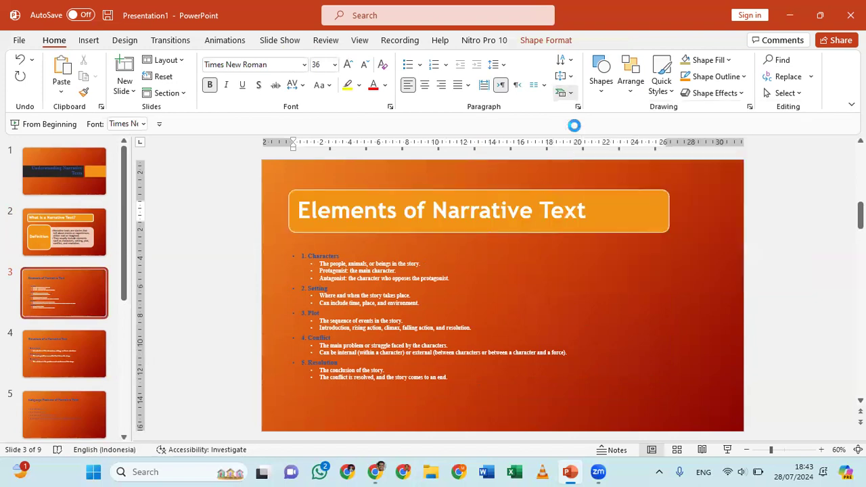
Convert the five elements into a Horizontal Bullet List SmartArt with side-by-side columns.
left_click(394, 270)
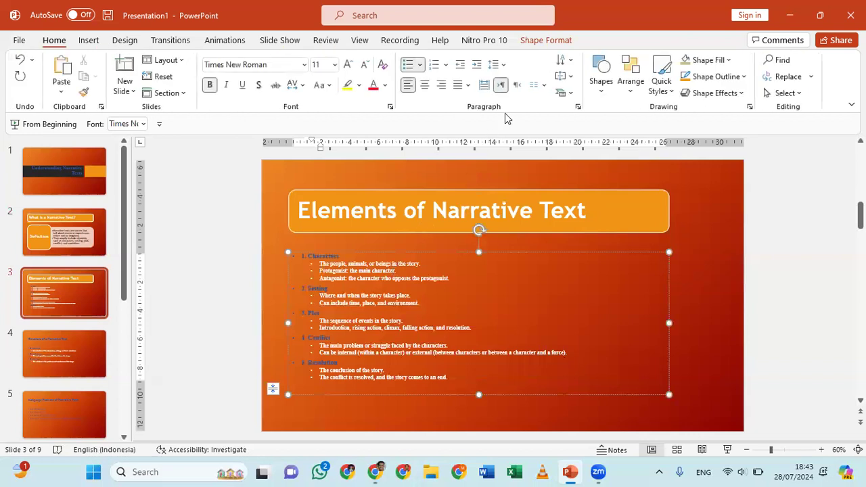
left_click(565, 97)
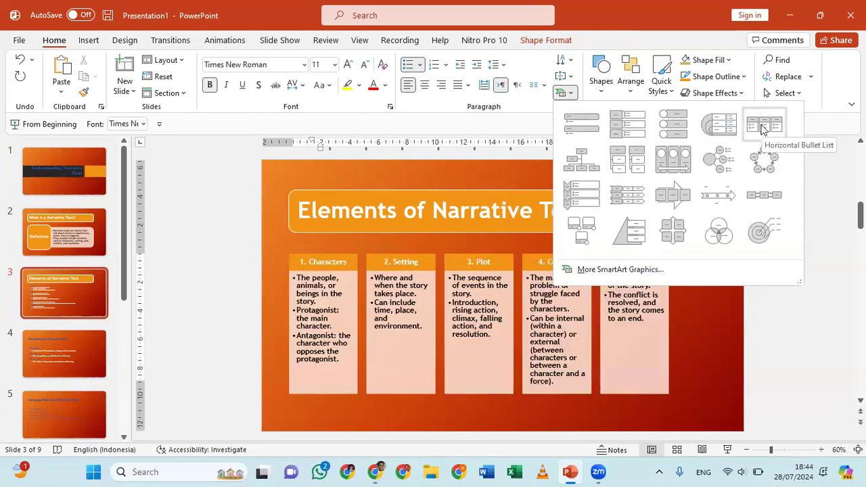
left_click(763, 127)
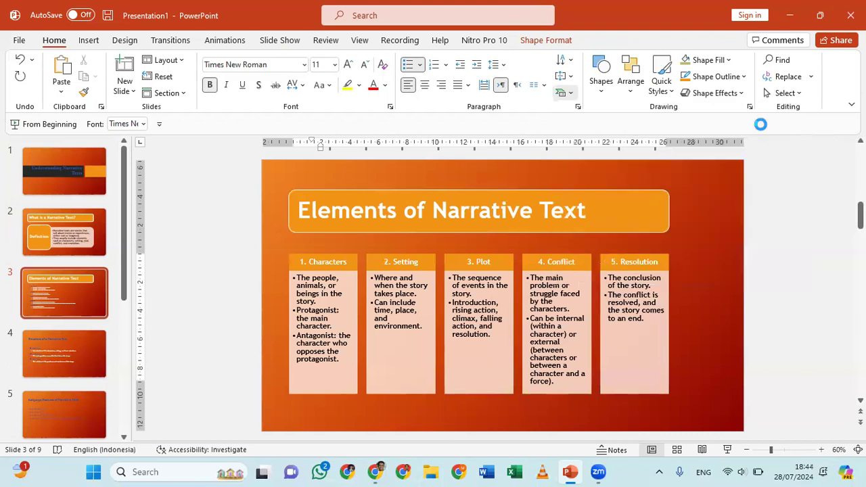
left_click(730, 276)
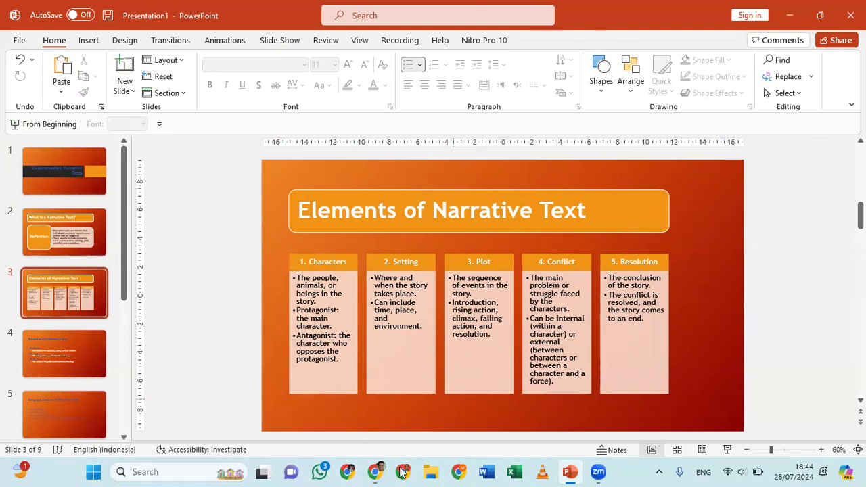
mouse_move(381, 472)
mouse_move(598, 472)
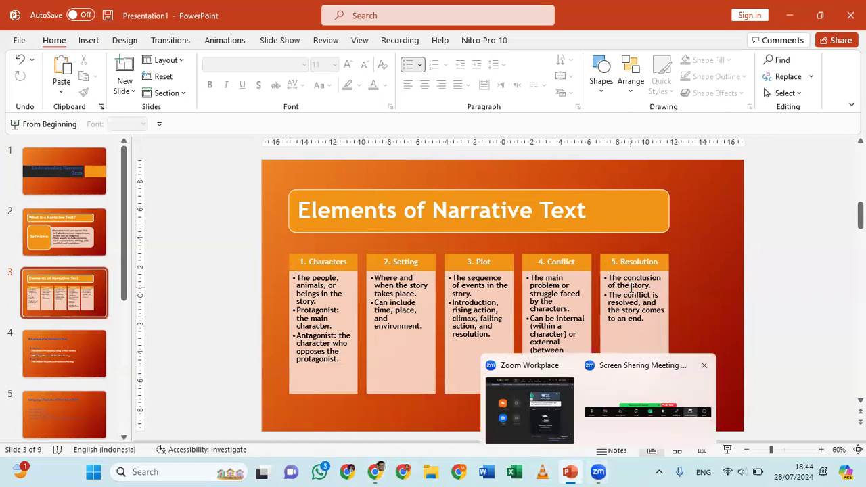